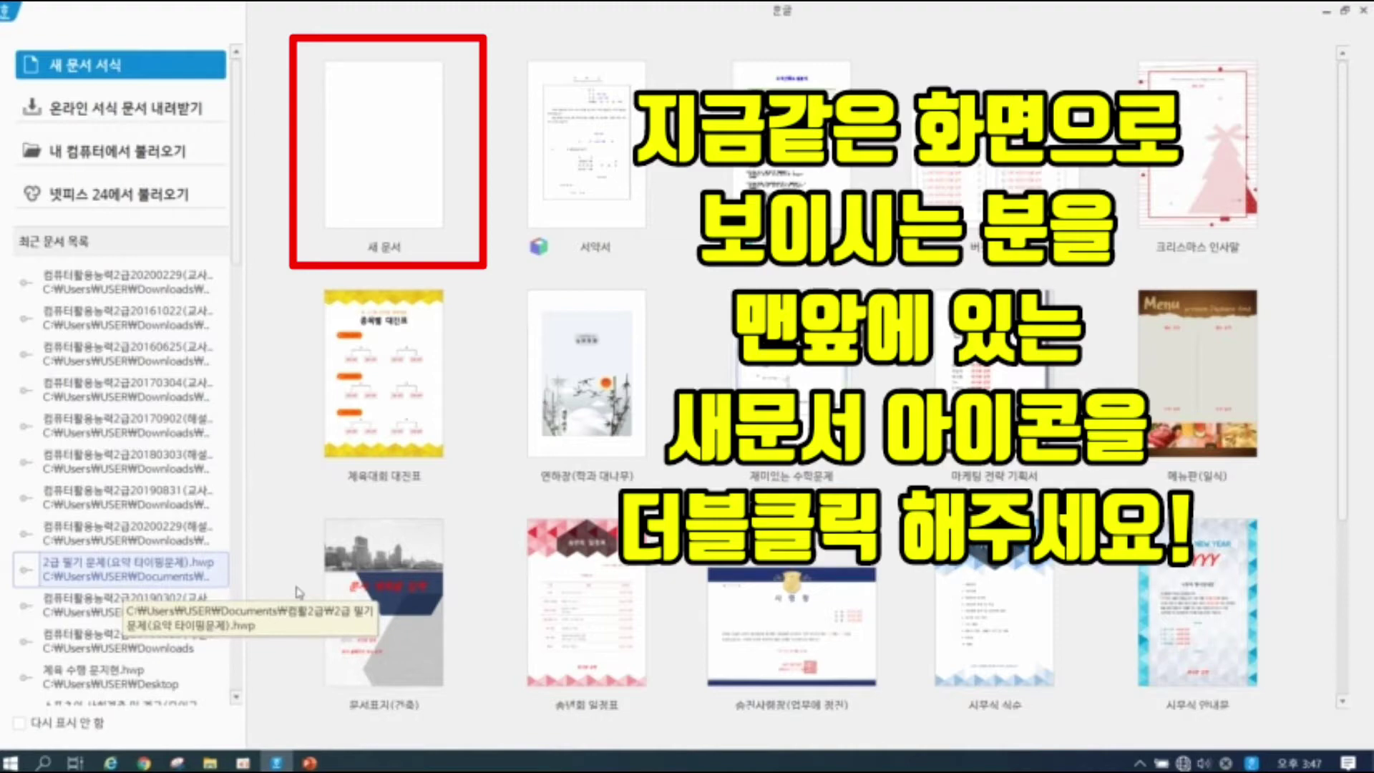
Create a new blank document (새 문서), minimize its window and bring it back from the taskbar
double_click(384, 151)
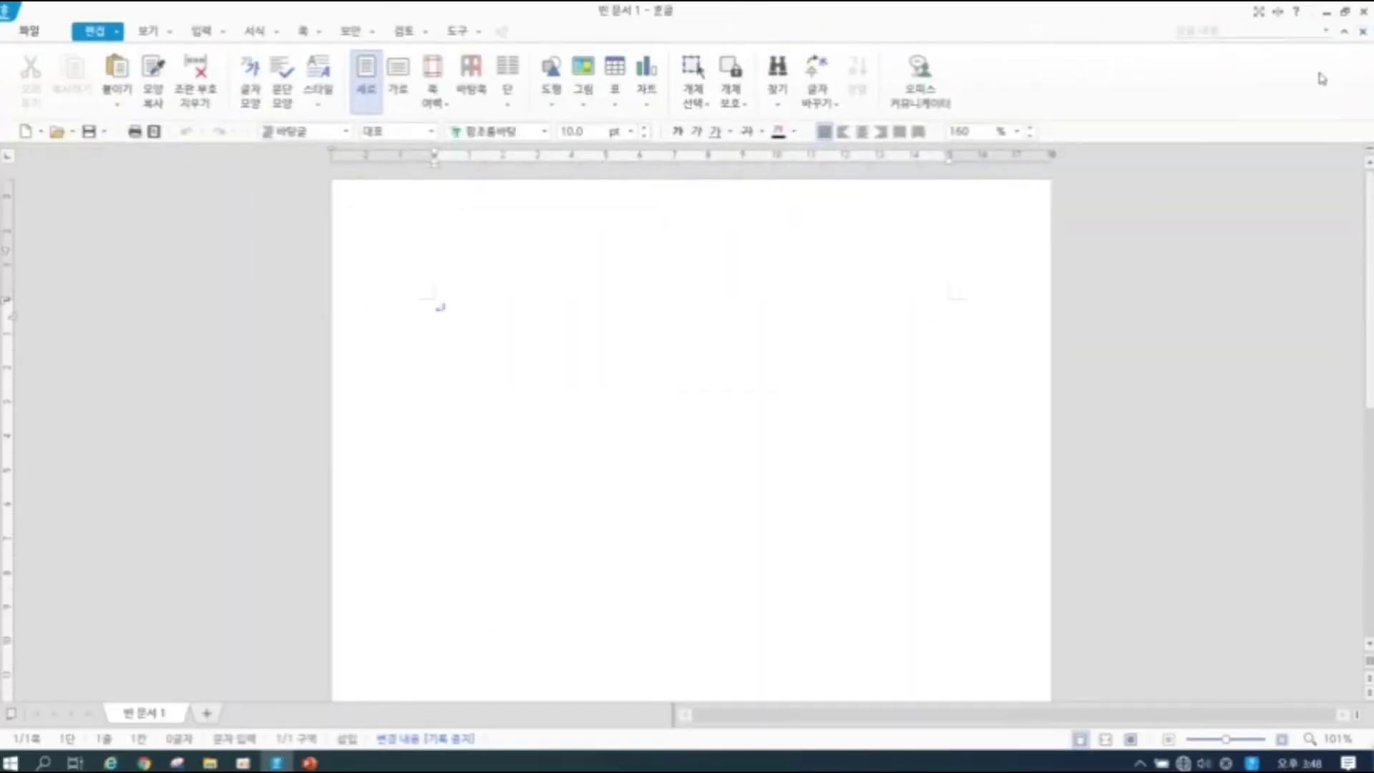
click(1326, 15)
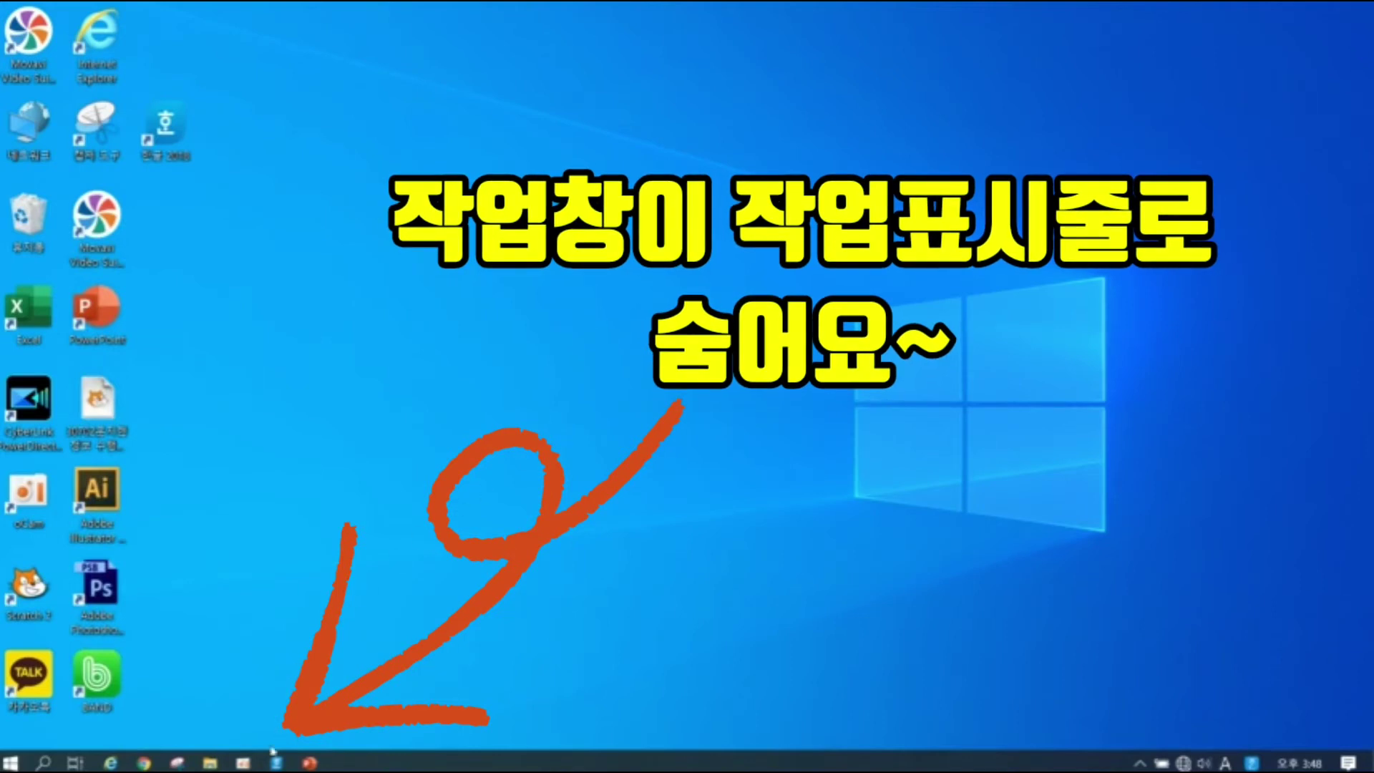
mouse_move(275, 762)
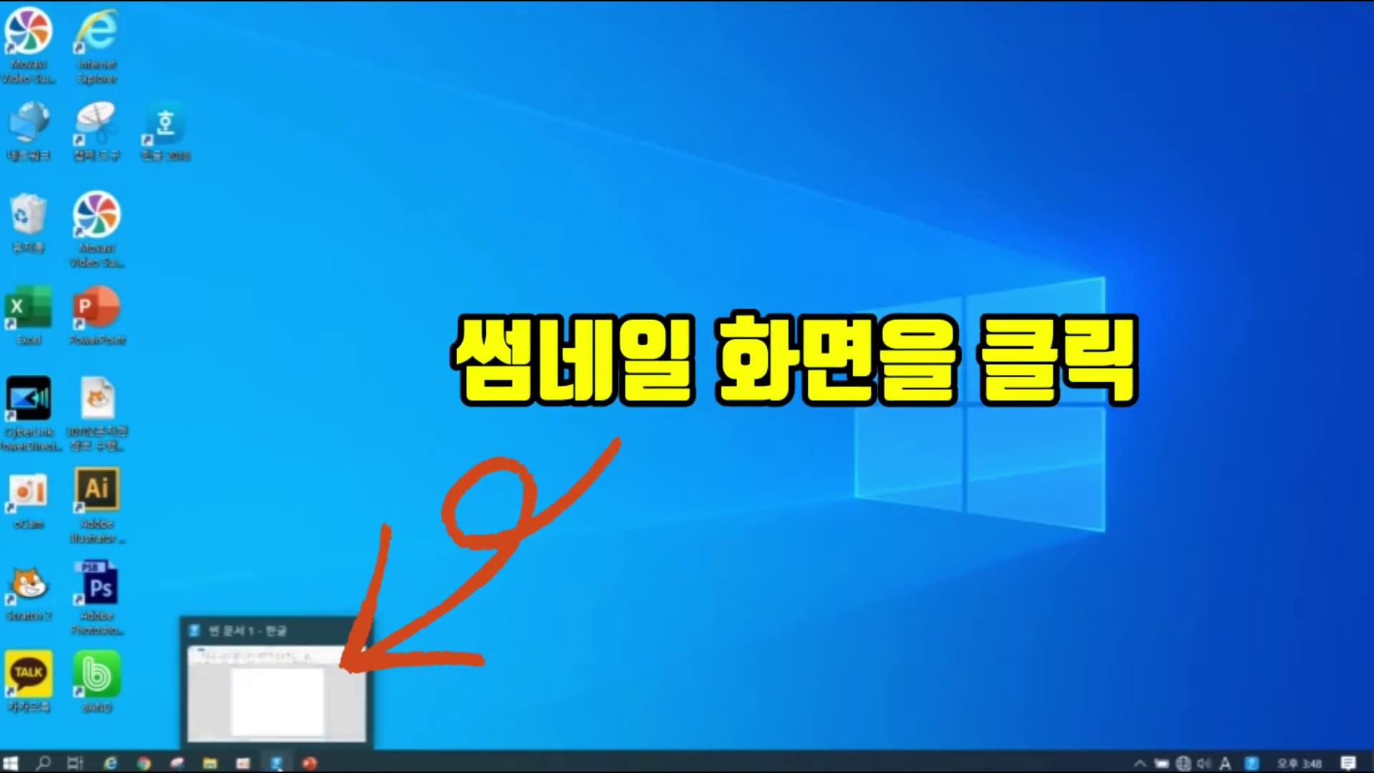
click(290, 724)
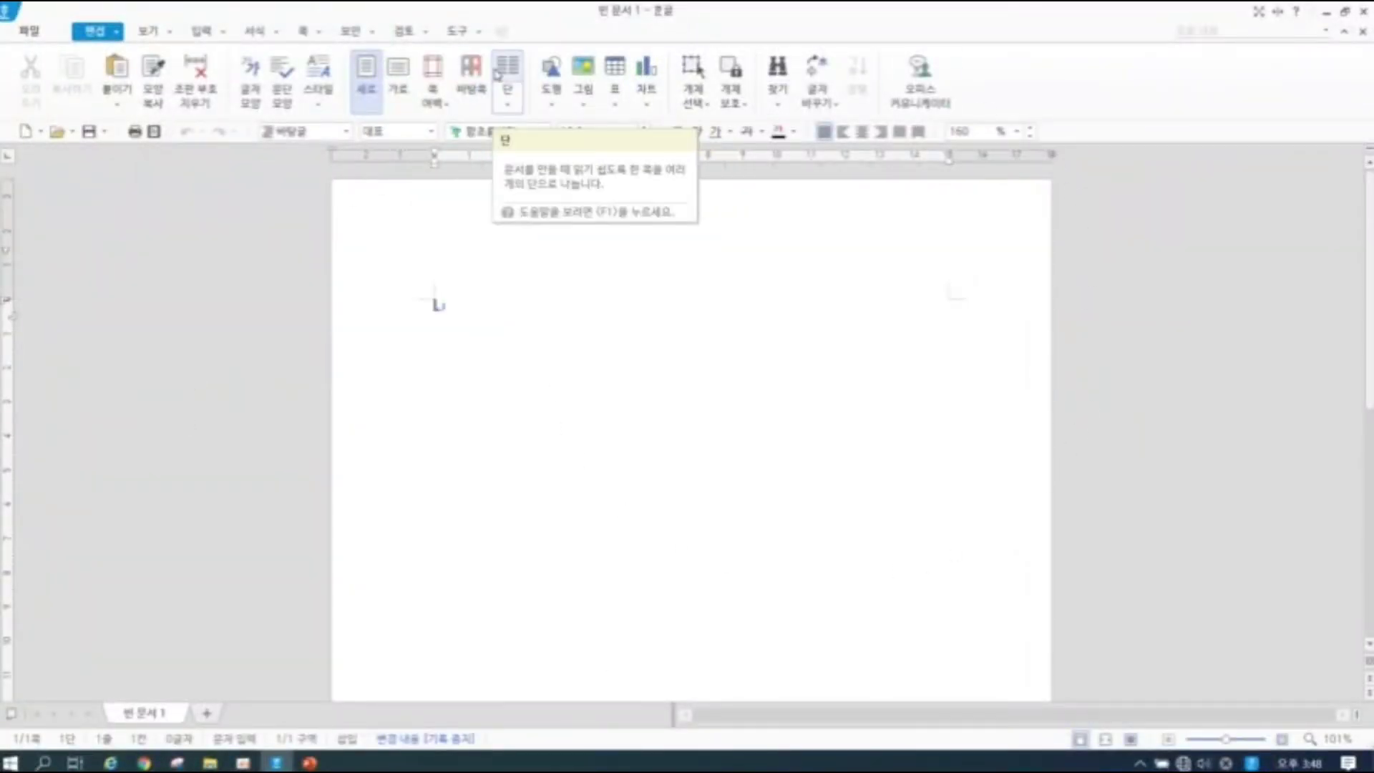
Practise switching the document window between full-screen and smaller size, and reposition the smaller window on the desktop
click(1346, 13)
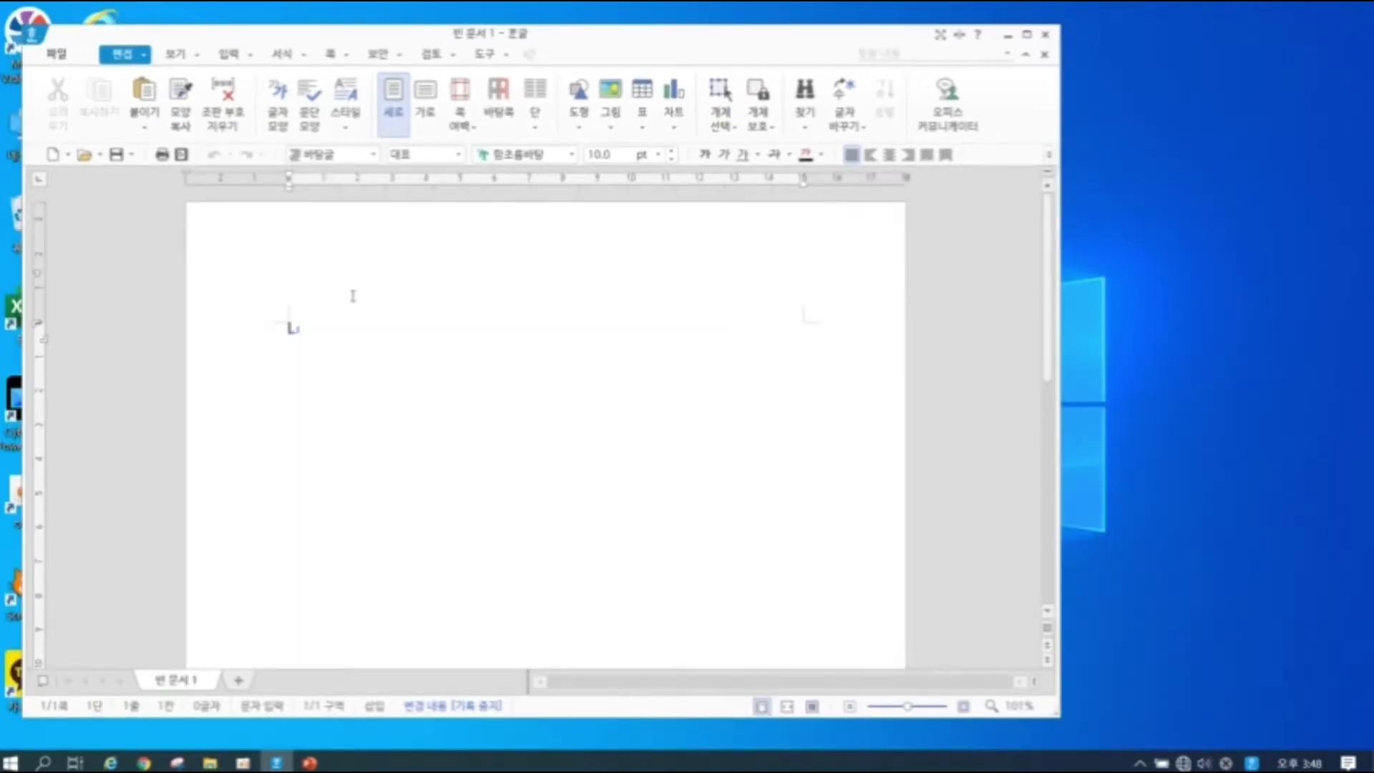
drag(614, 51, 684, 60)
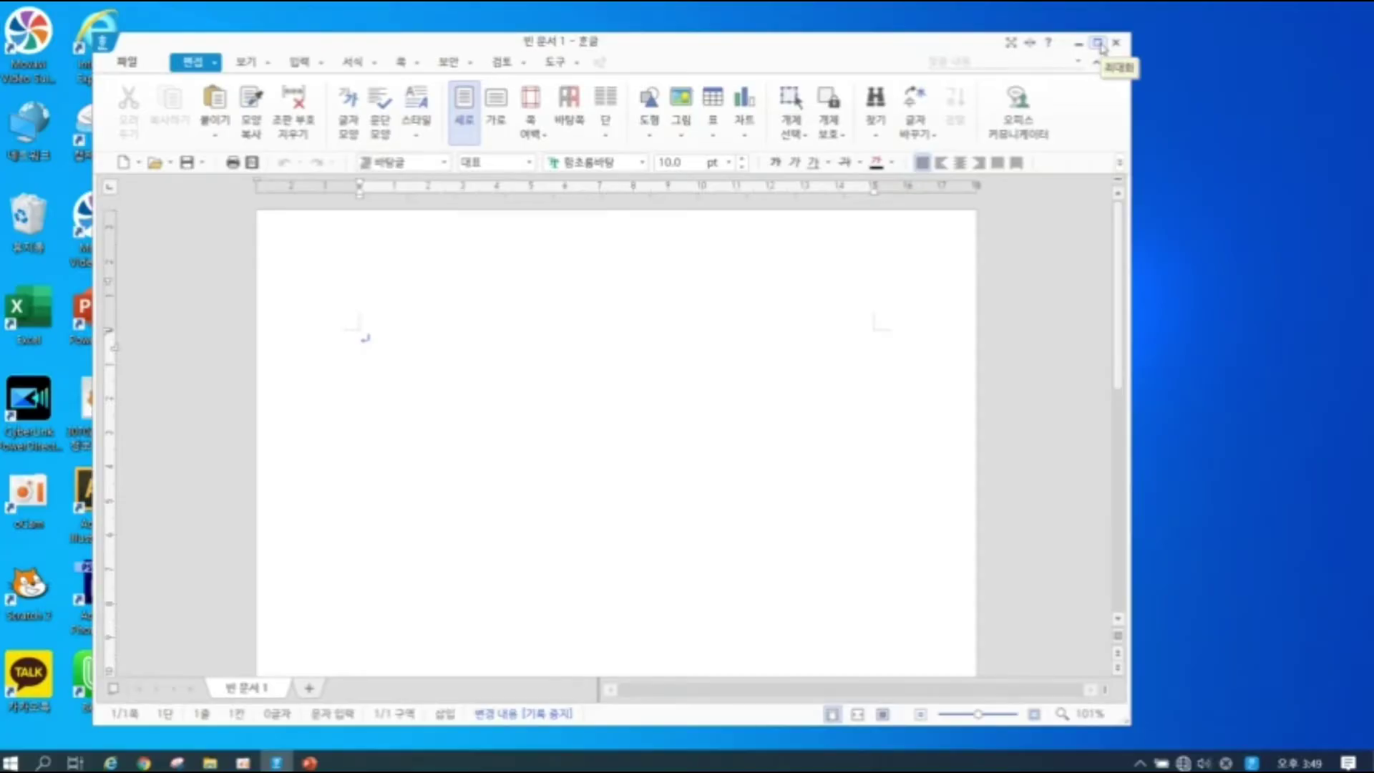
click(1100, 44)
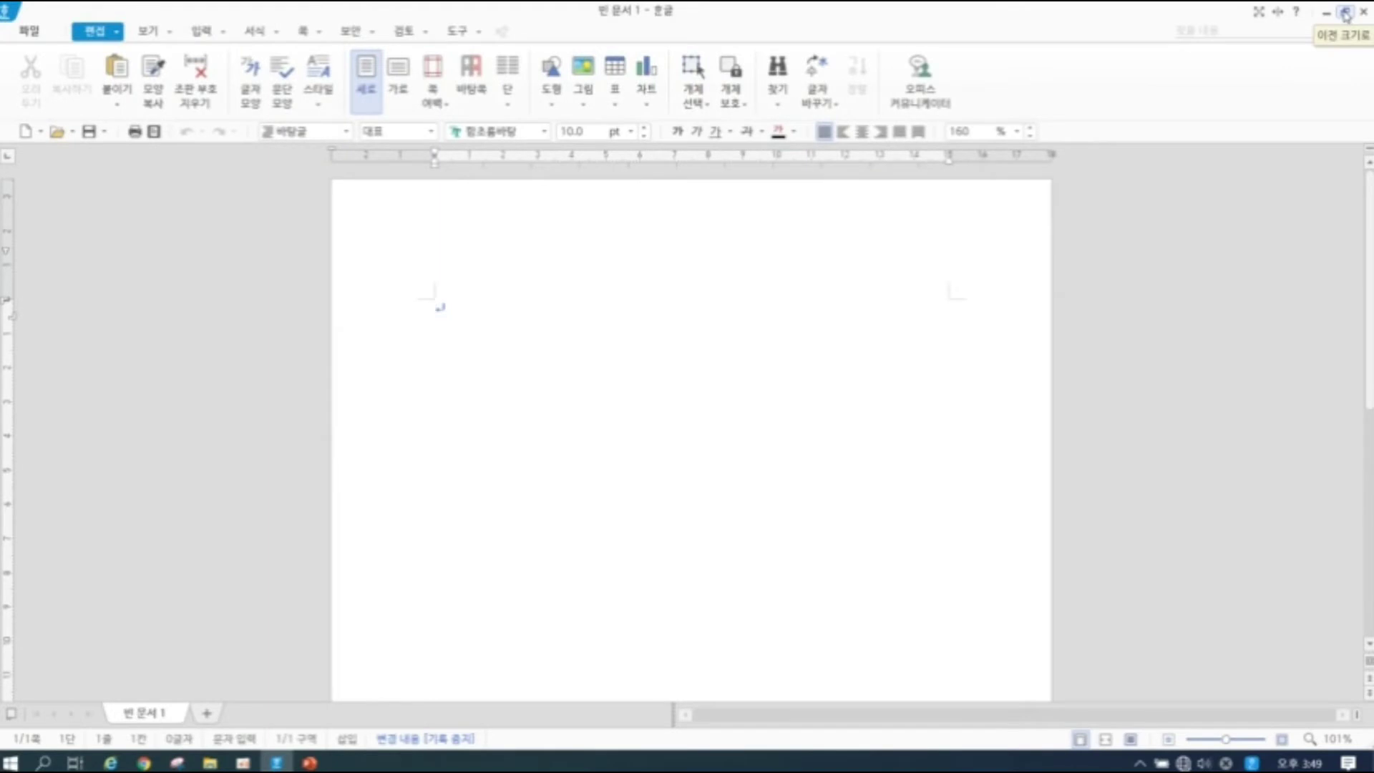
click(1346, 12)
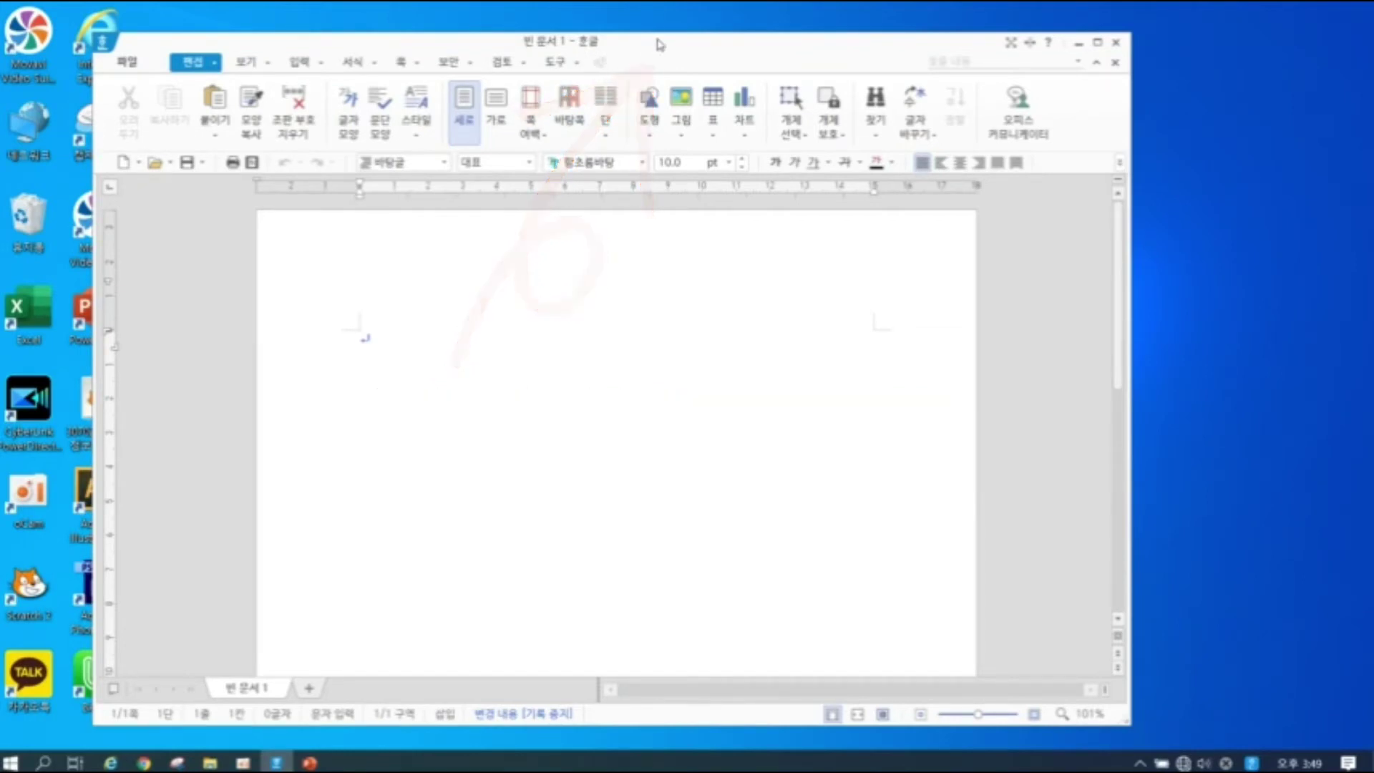
drag(660, 44, 712, 27)
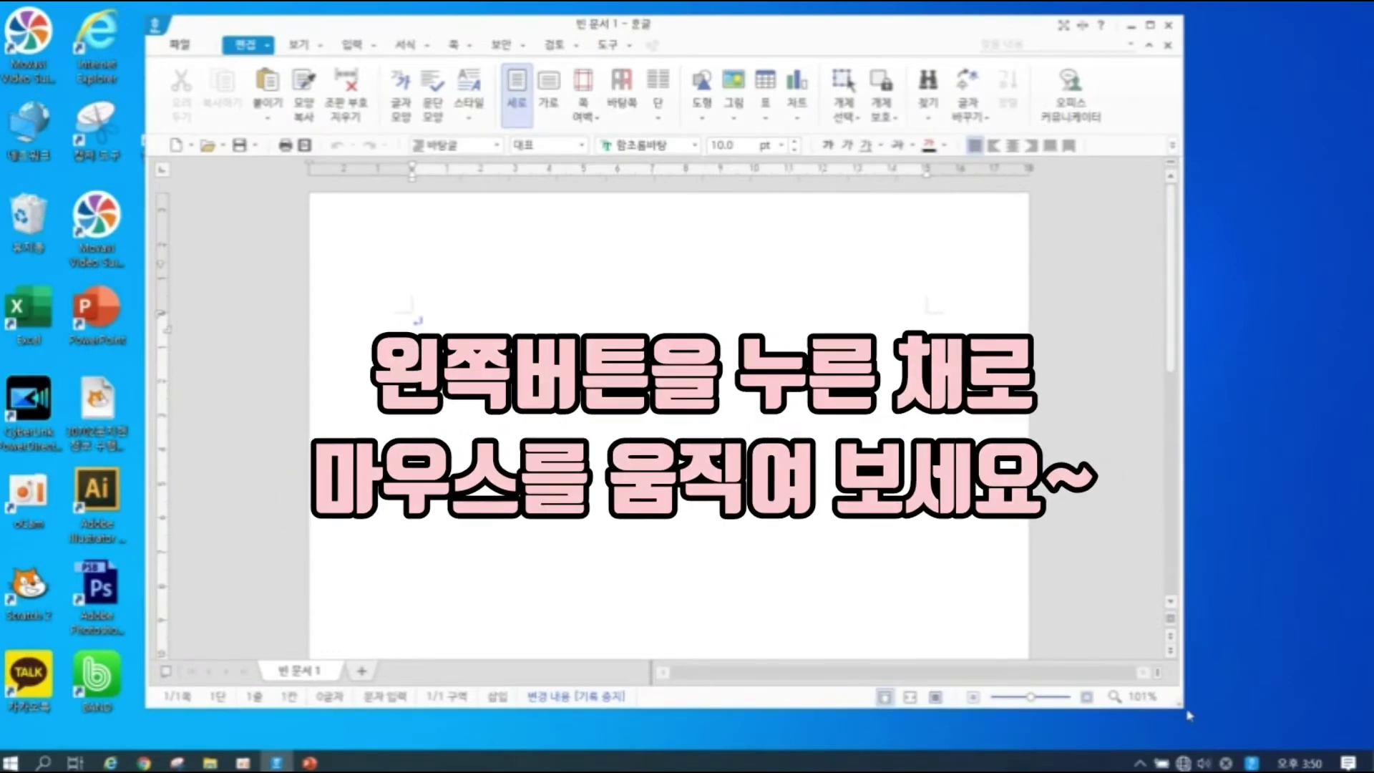
Resize the document window from its corners, adjust its height at the upper edge and widen it at the right edge
drag(1177, 704, 1029, 715)
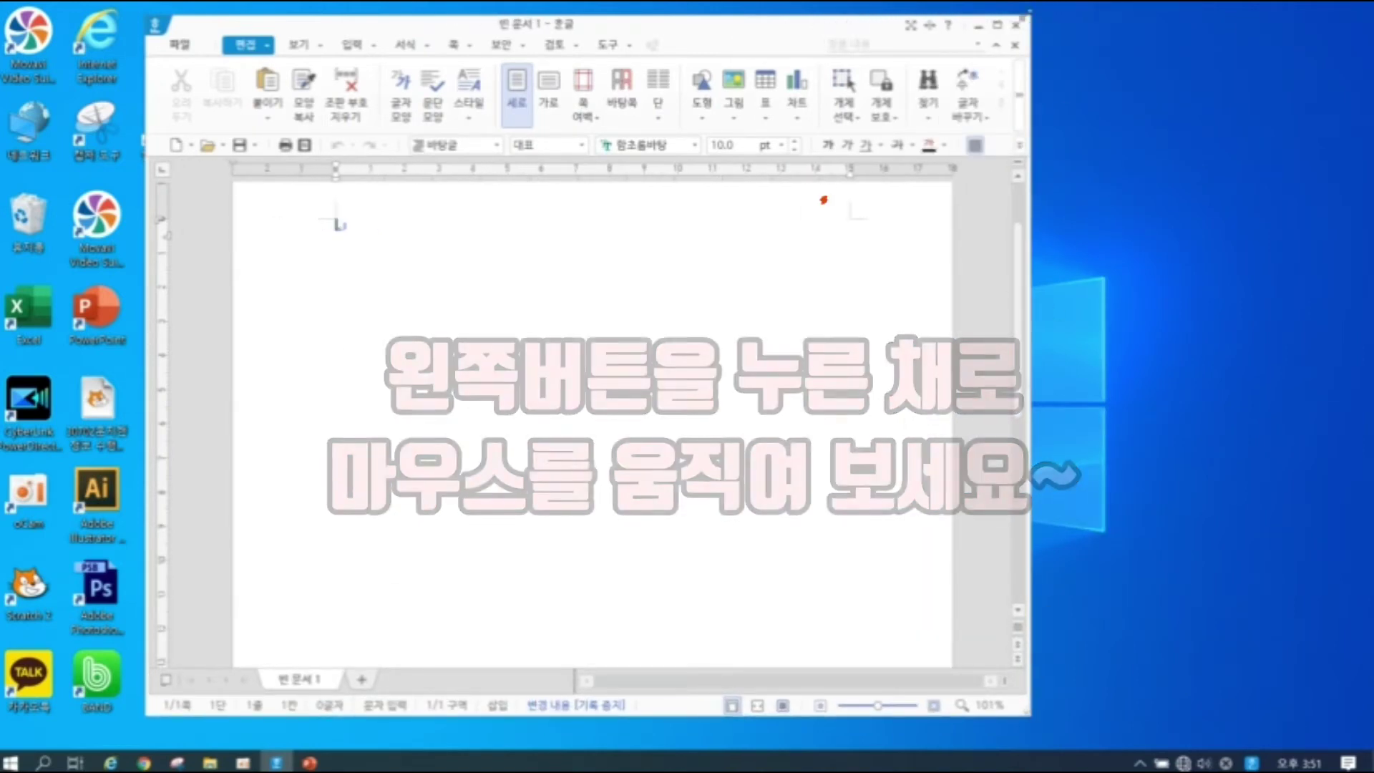
mouse_move(1030, 15)
mouse_down()
mouse_move(776, 229)
mouse_move(874, 100)
mouse_move(911, 149)
mouse_up()
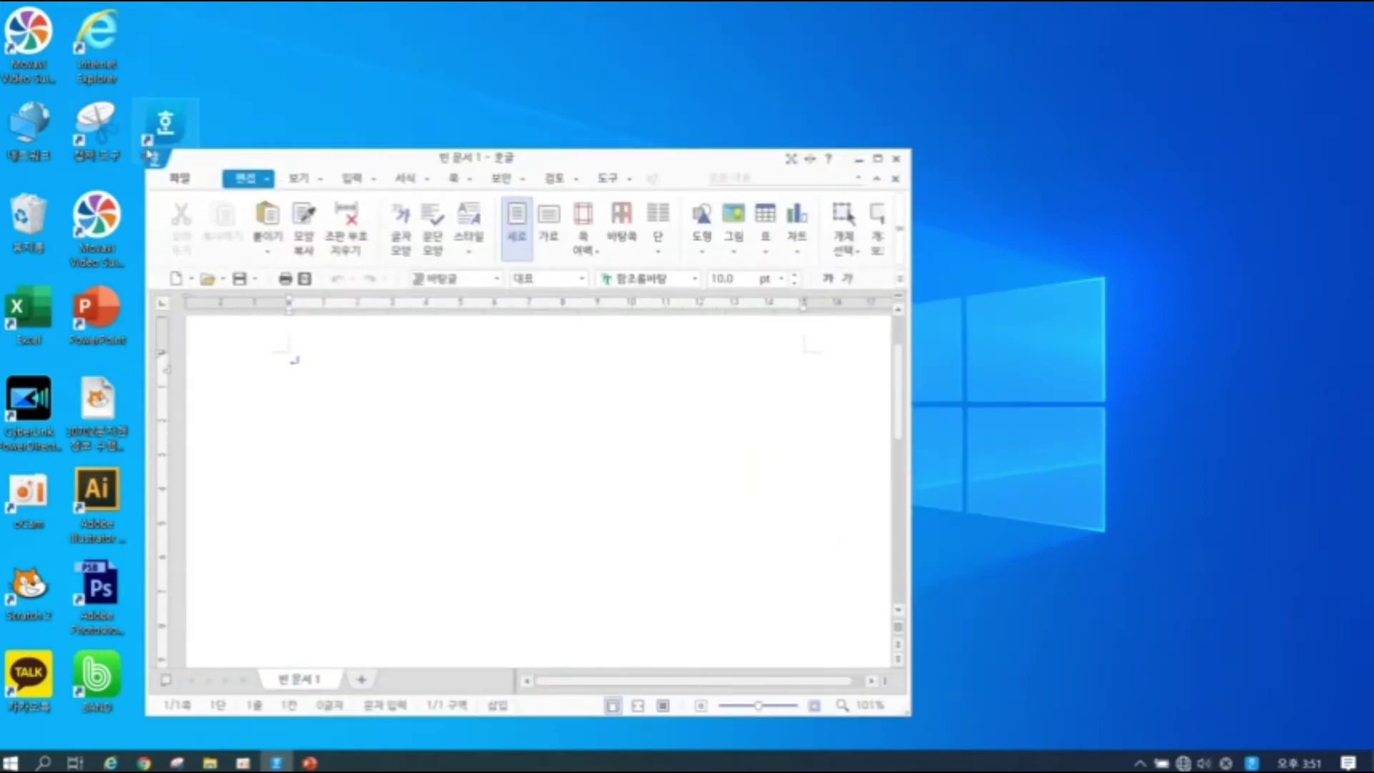
mouse_move(172, 161)
mouse_down()
mouse_move(336, 238)
mouse_move(246, 122)
mouse_move(408, 252)
mouse_move(161, 30)
mouse_up()
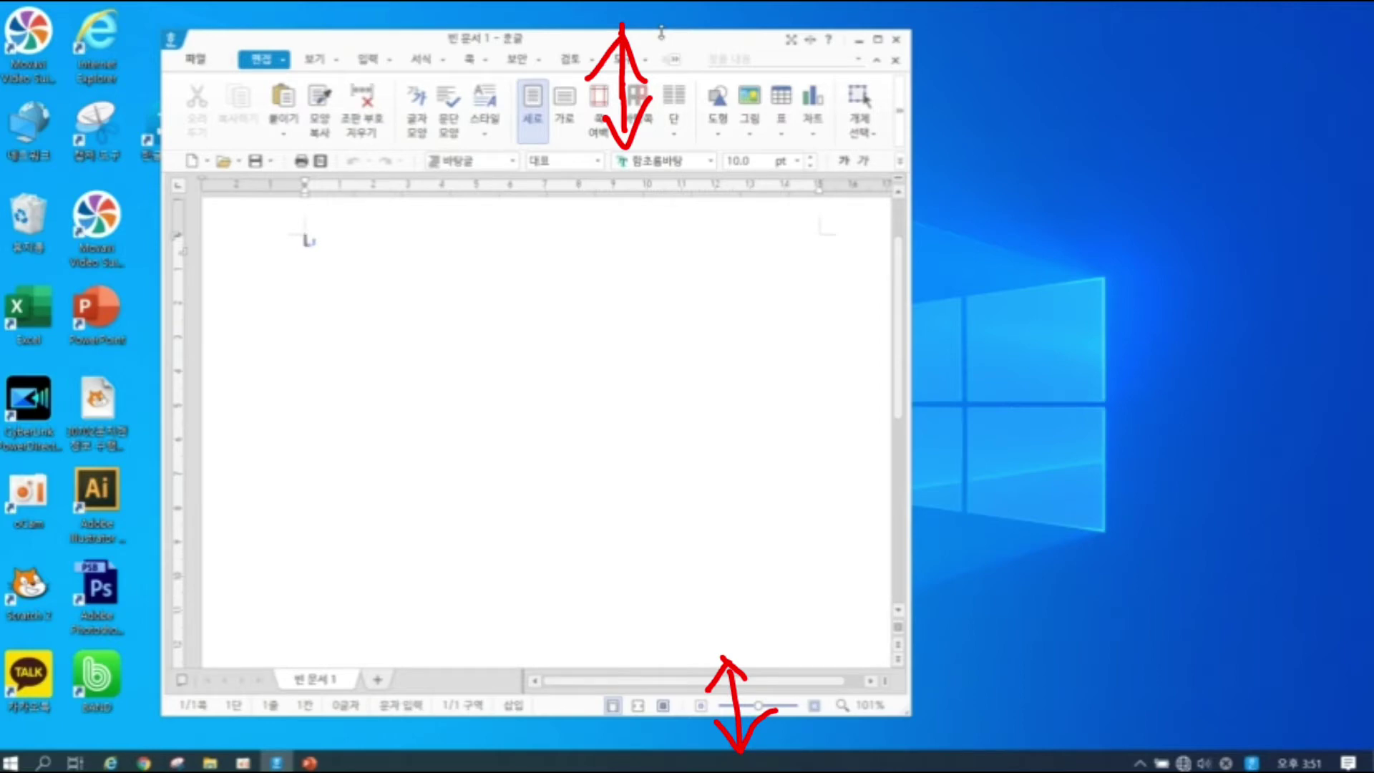
drag(661, 32, 661, 84)
mouse_move(744, 84)
mouse_down()
mouse_move(744, 429)
mouse_move(745, 66)
mouse_up()
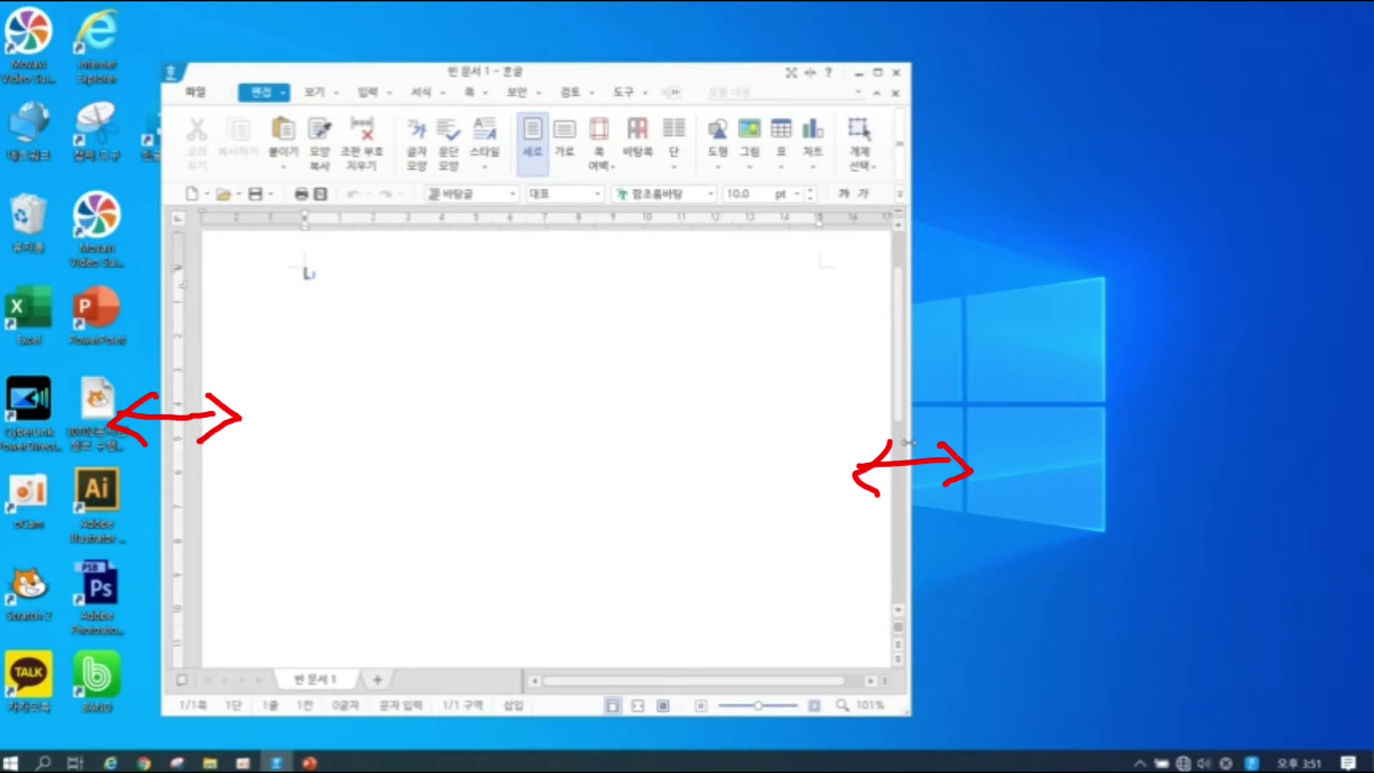
drag(908, 443, 1123, 494)
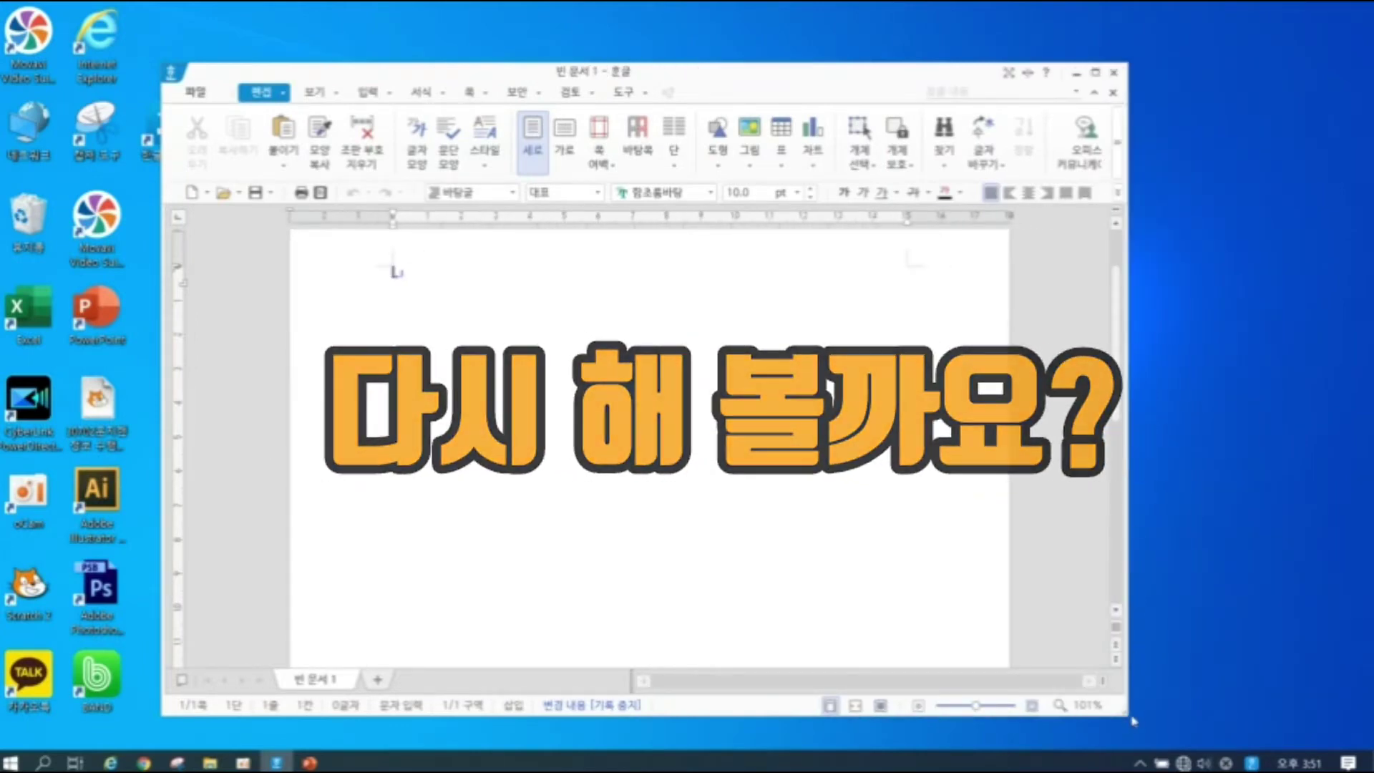
Shrink the window from its lower-right corner and fine-tune its width and height using all four edges
drag(1133, 721, 905, 619)
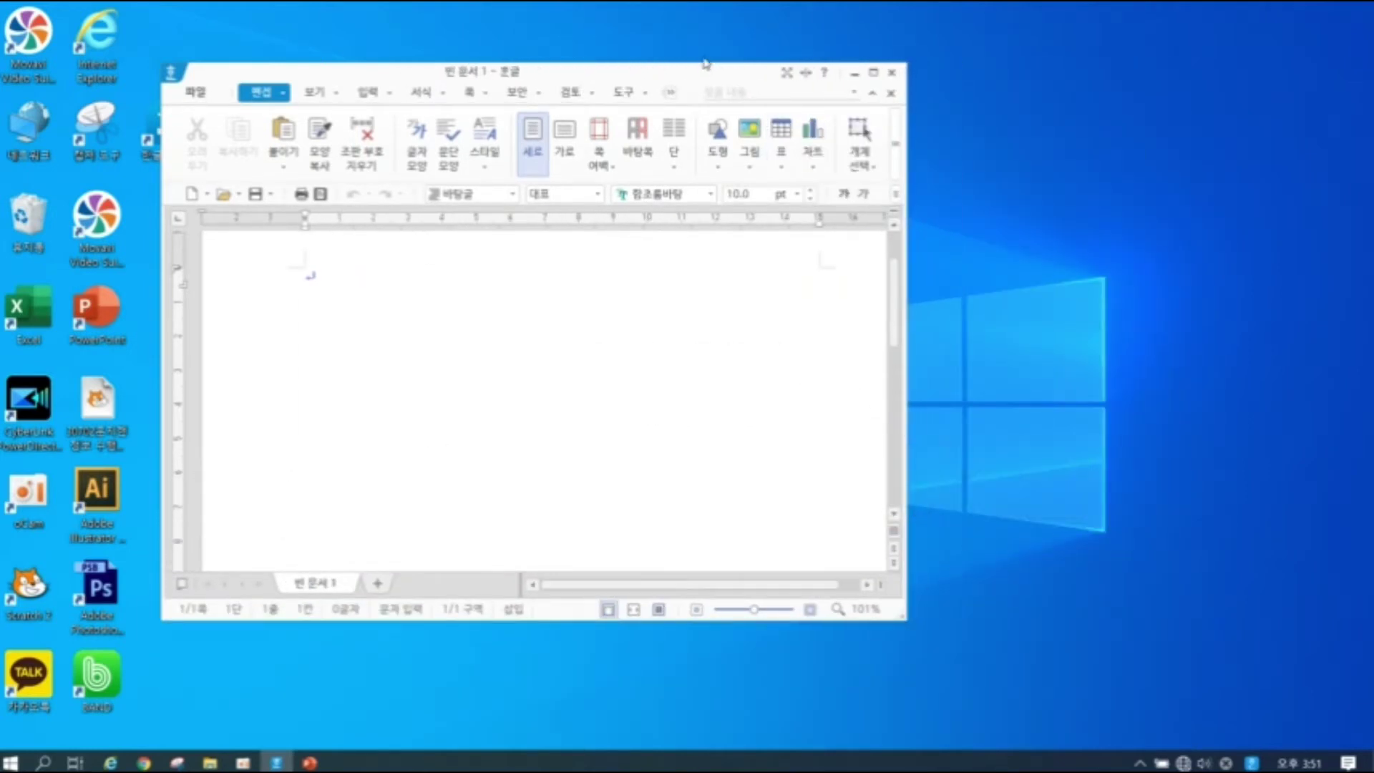
mouse_move(705, 63)
mouse_down()
mouse_move(709, 133)
mouse_move(710, 87)
mouse_up()
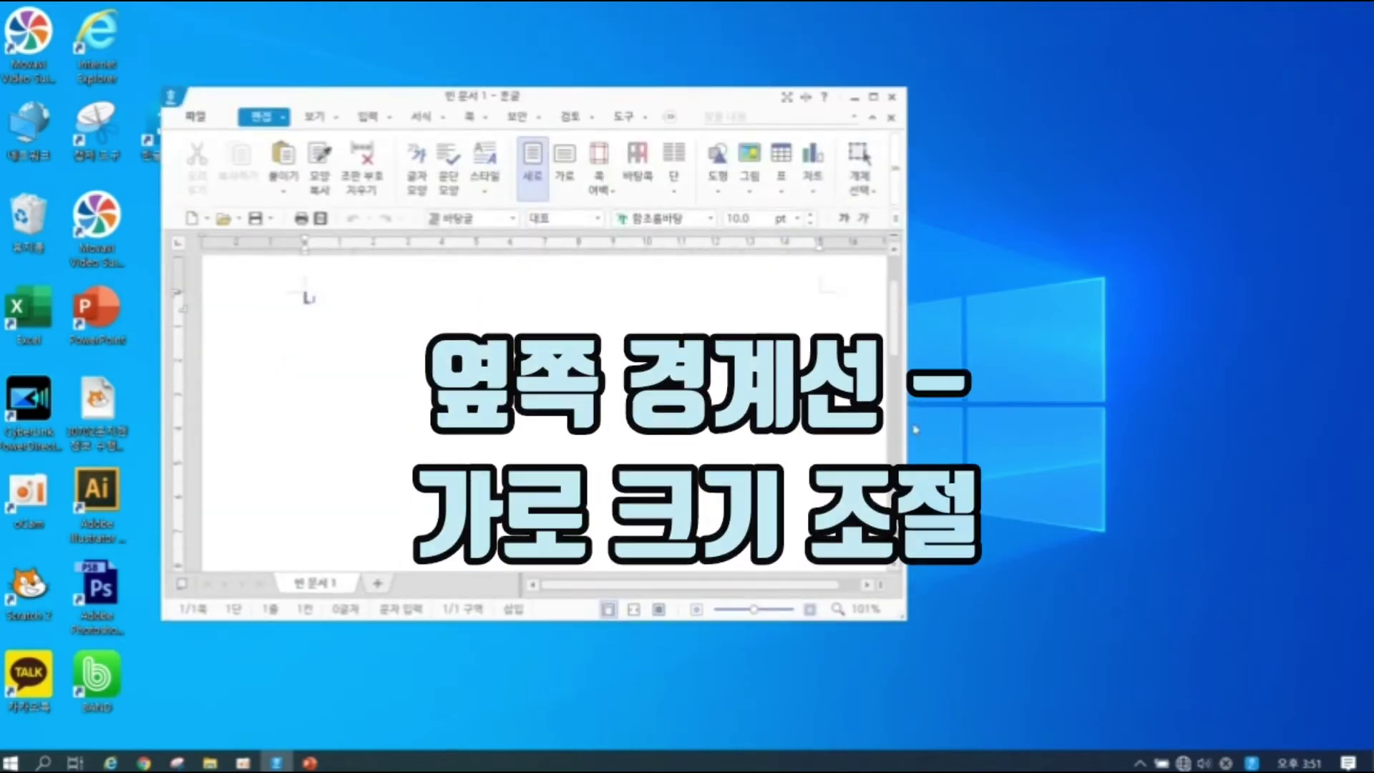
drag(915, 429, 1000, 435)
drag(660, 622, 679, 673)
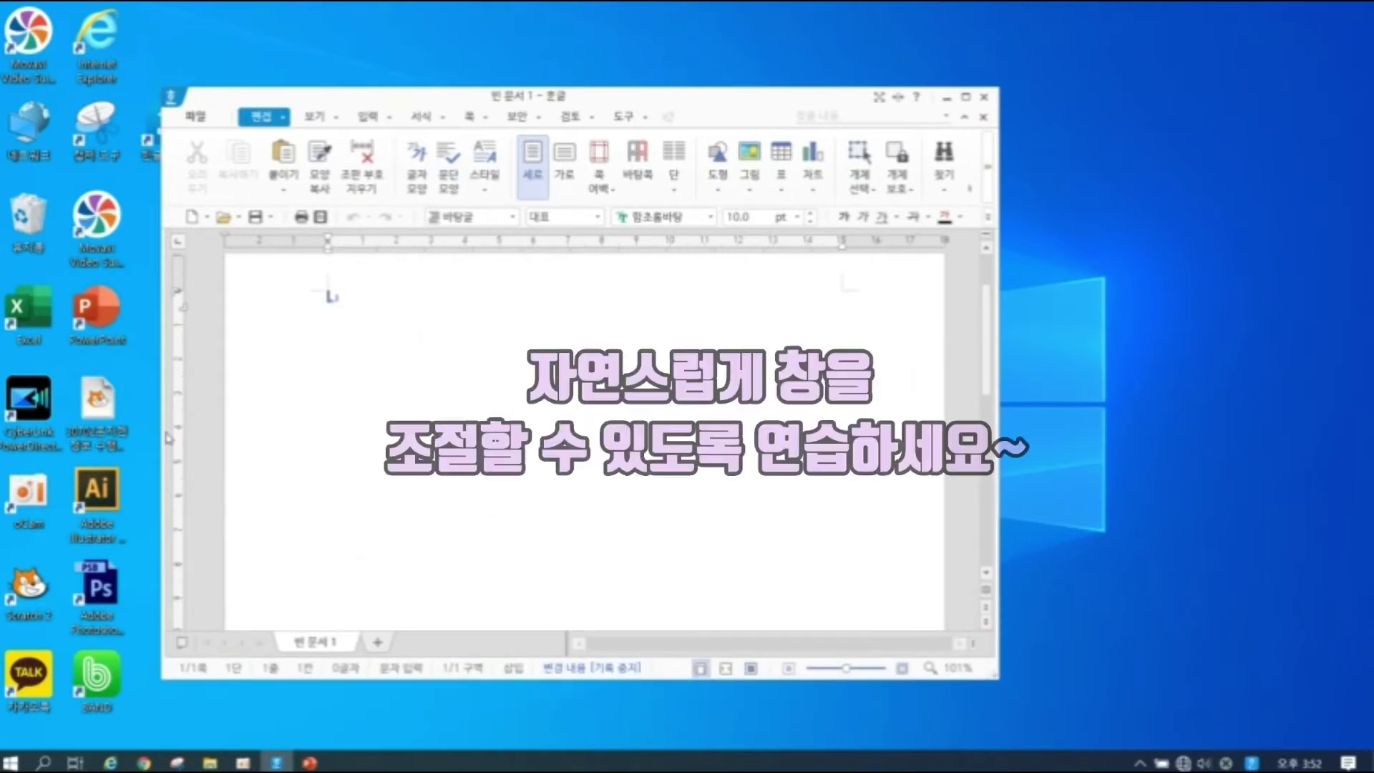
mouse_move(163, 443)
mouse_down()
mouse_move(513, 444)
mouse_move(175, 444)
mouse_move(491, 444)
mouse_move(187, 444)
mouse_up()
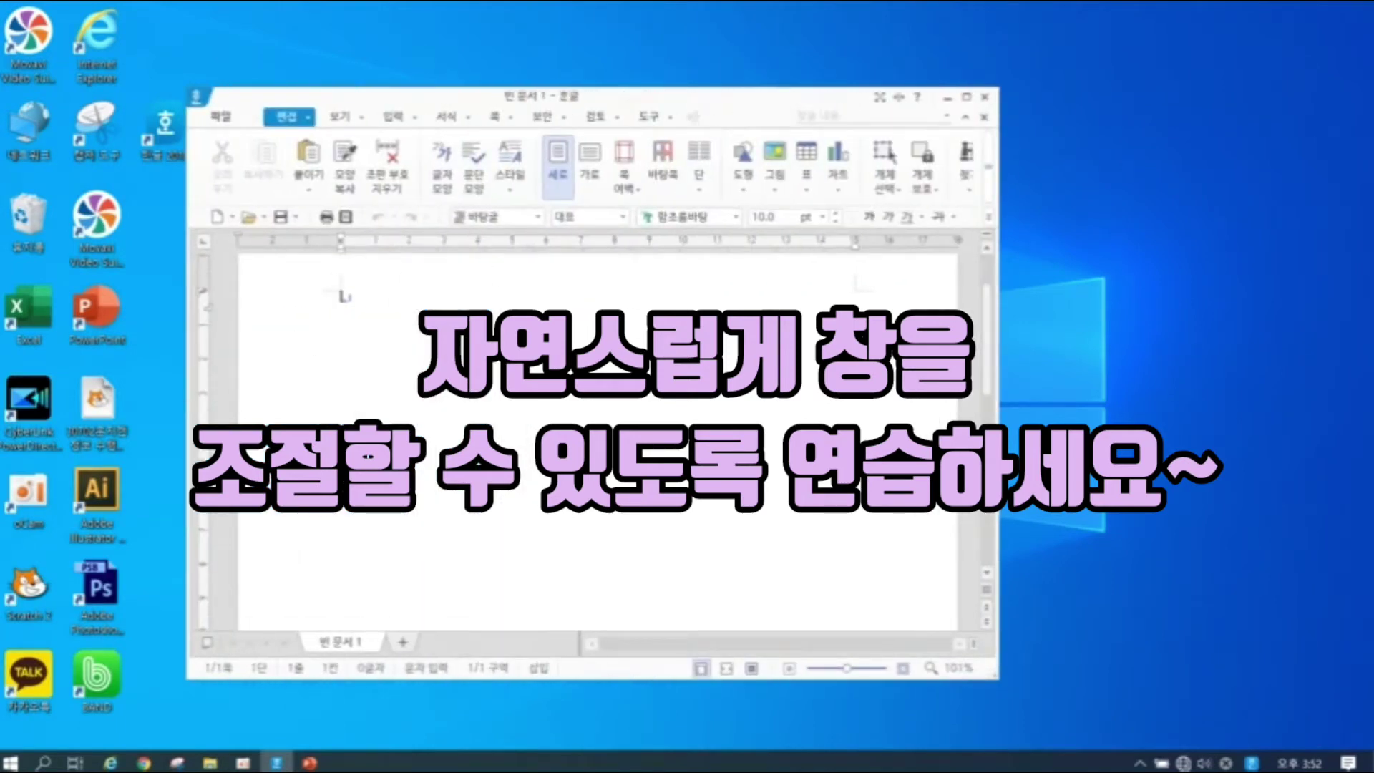
Move the document window up and to the right on the desktop and maximize it
drag(708, 105, 873, 77)
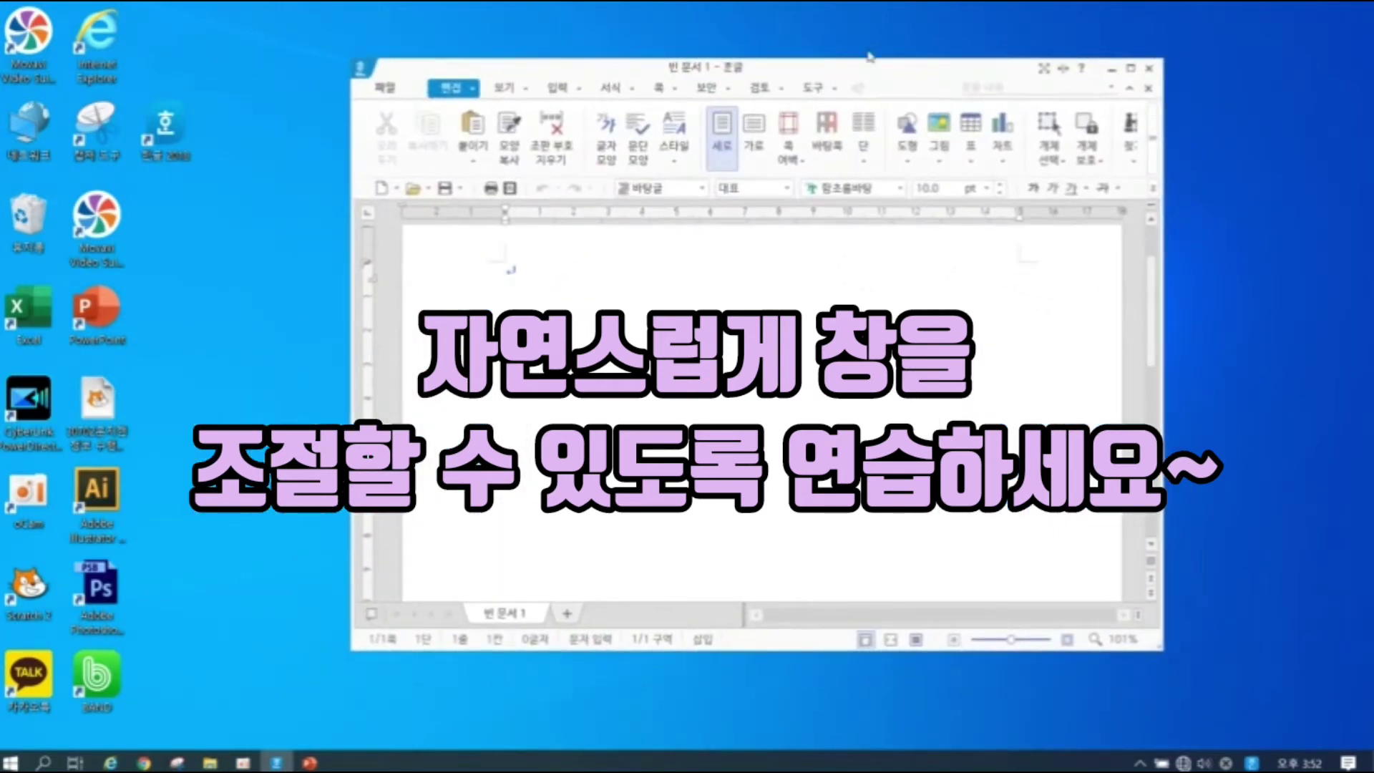
click(1129, 70)
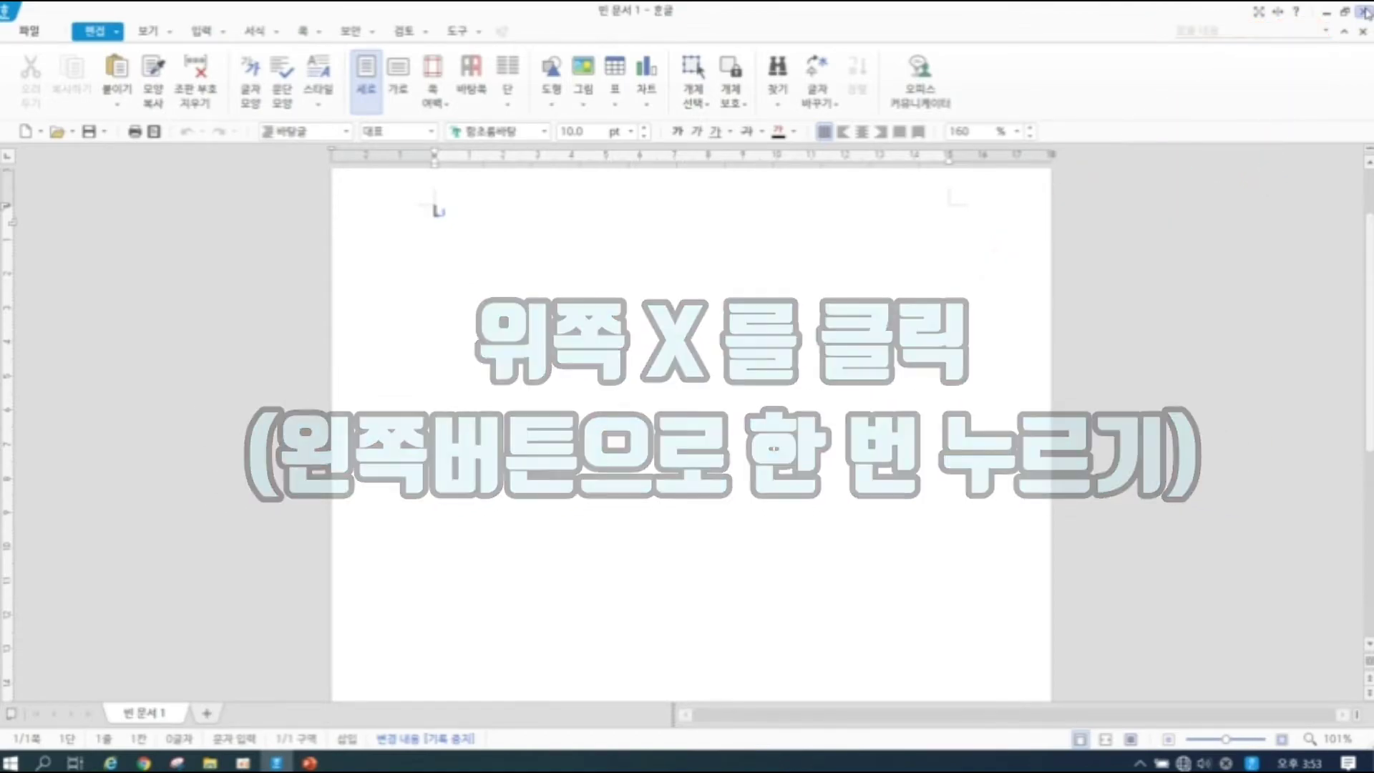
Close the word processor, relaunch it from the desktop and create a new blank document (새 문서)
click(1366, 12)
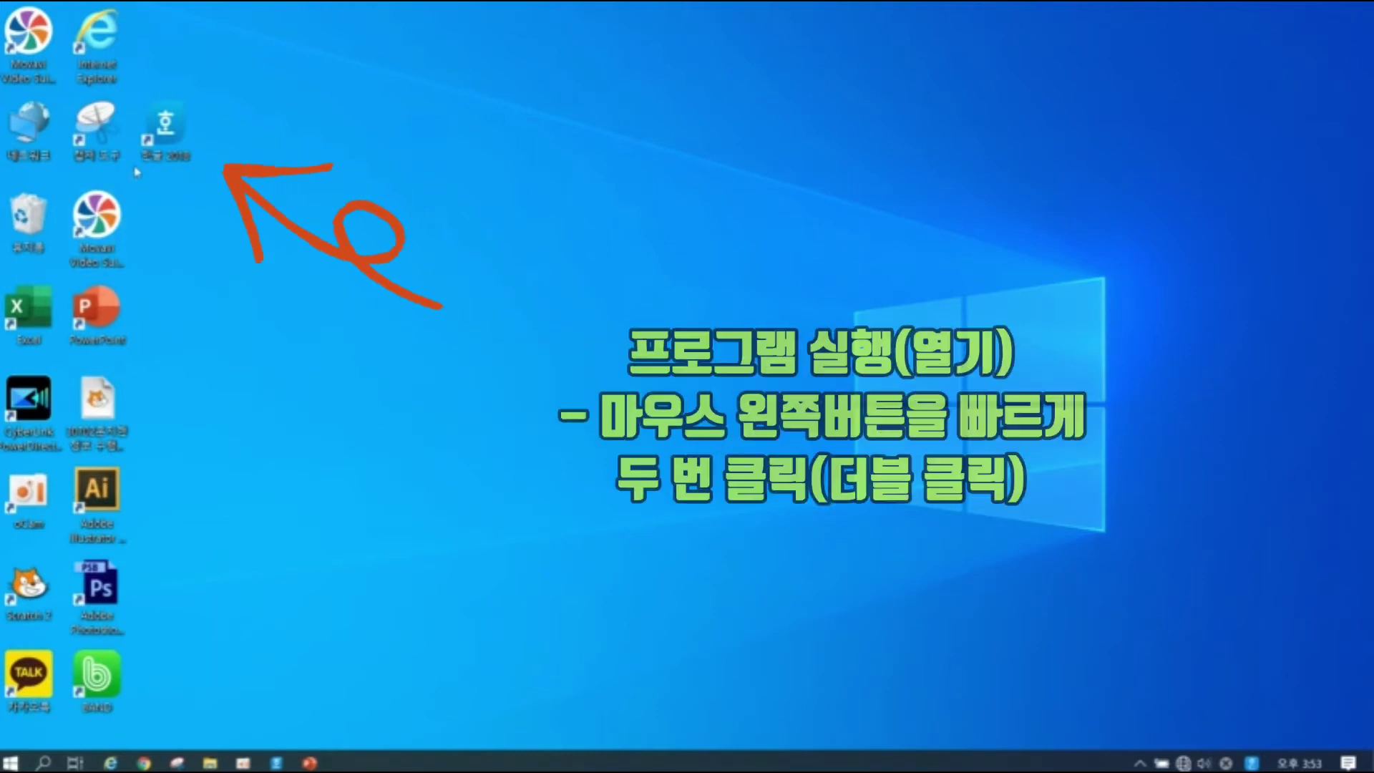
double_click(166, 129)
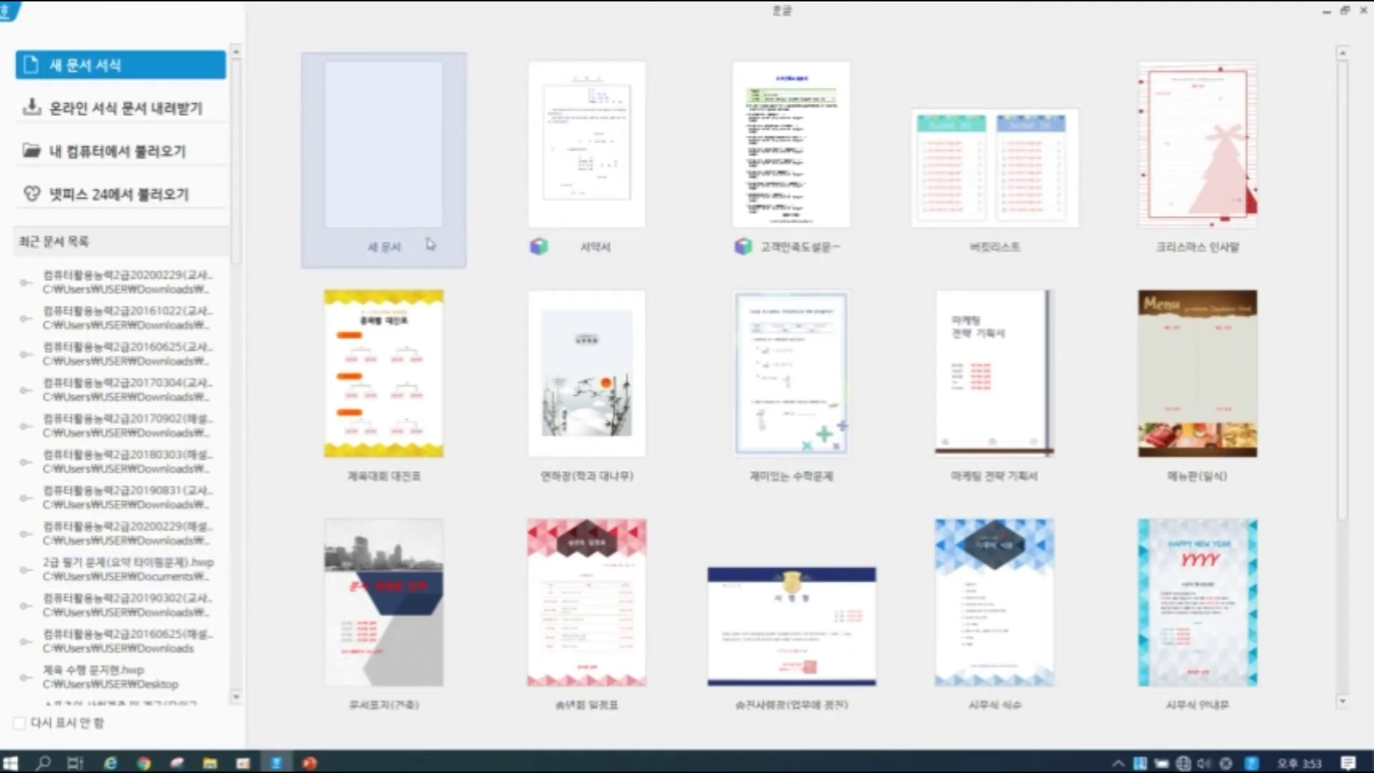
double_click(378, 174)
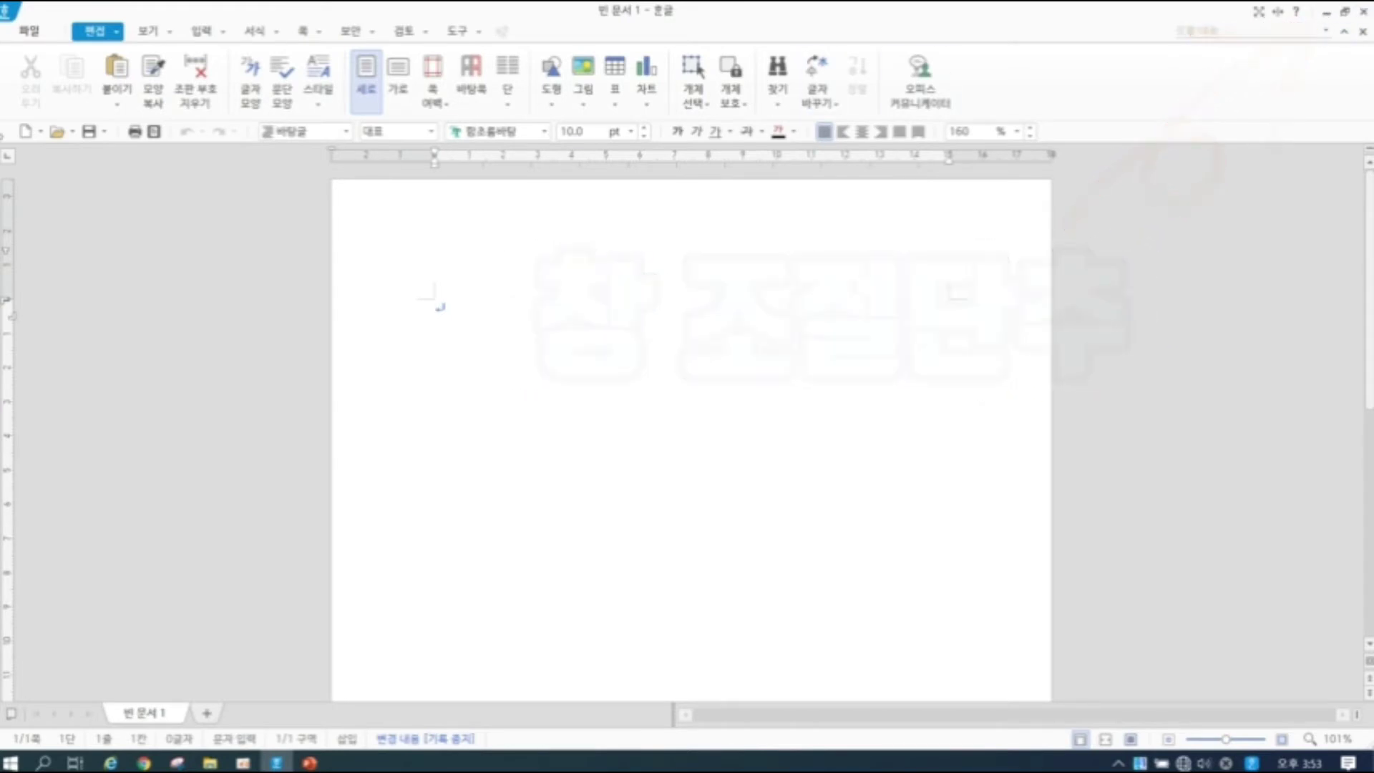
Examine how the tool set changes between the Input (입력), Edit (편집) and View (보기) categories
click(202, 31)
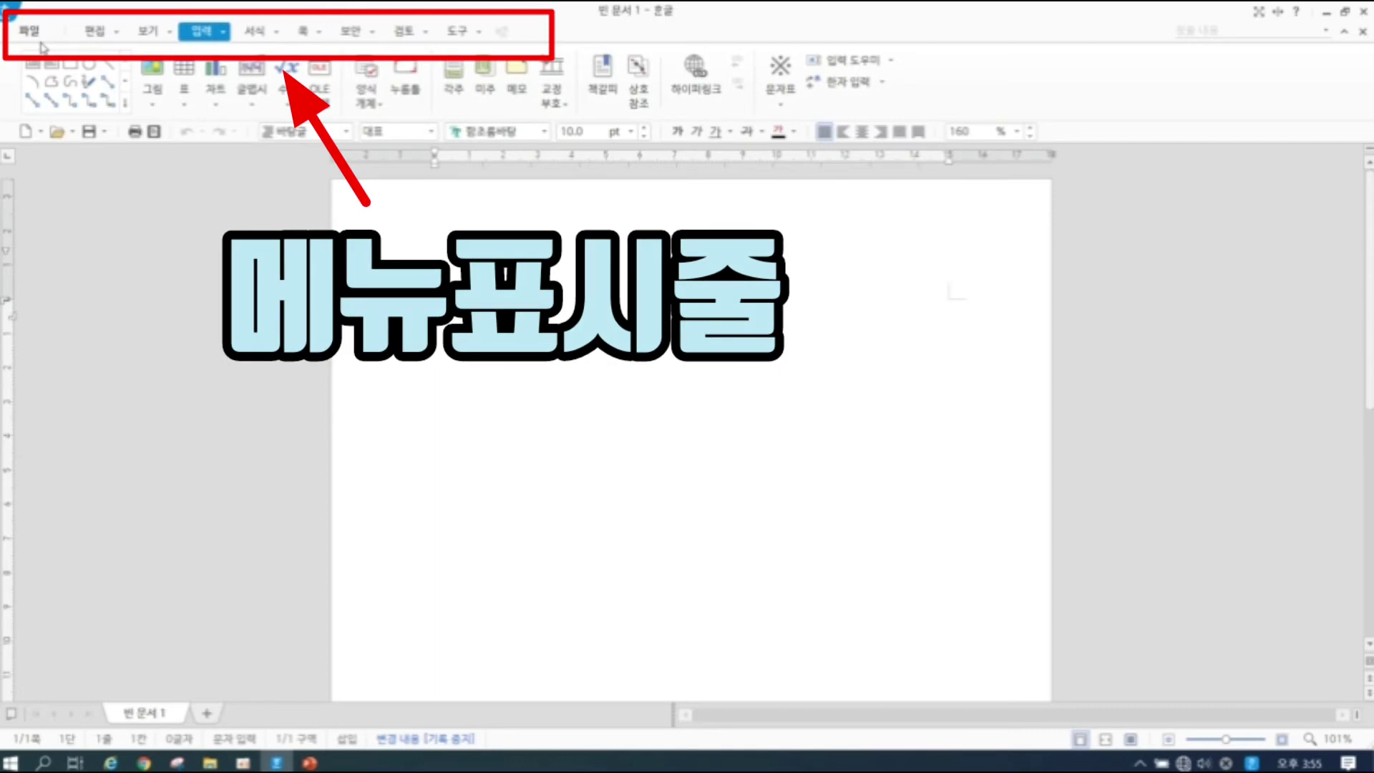
click(93, 34)
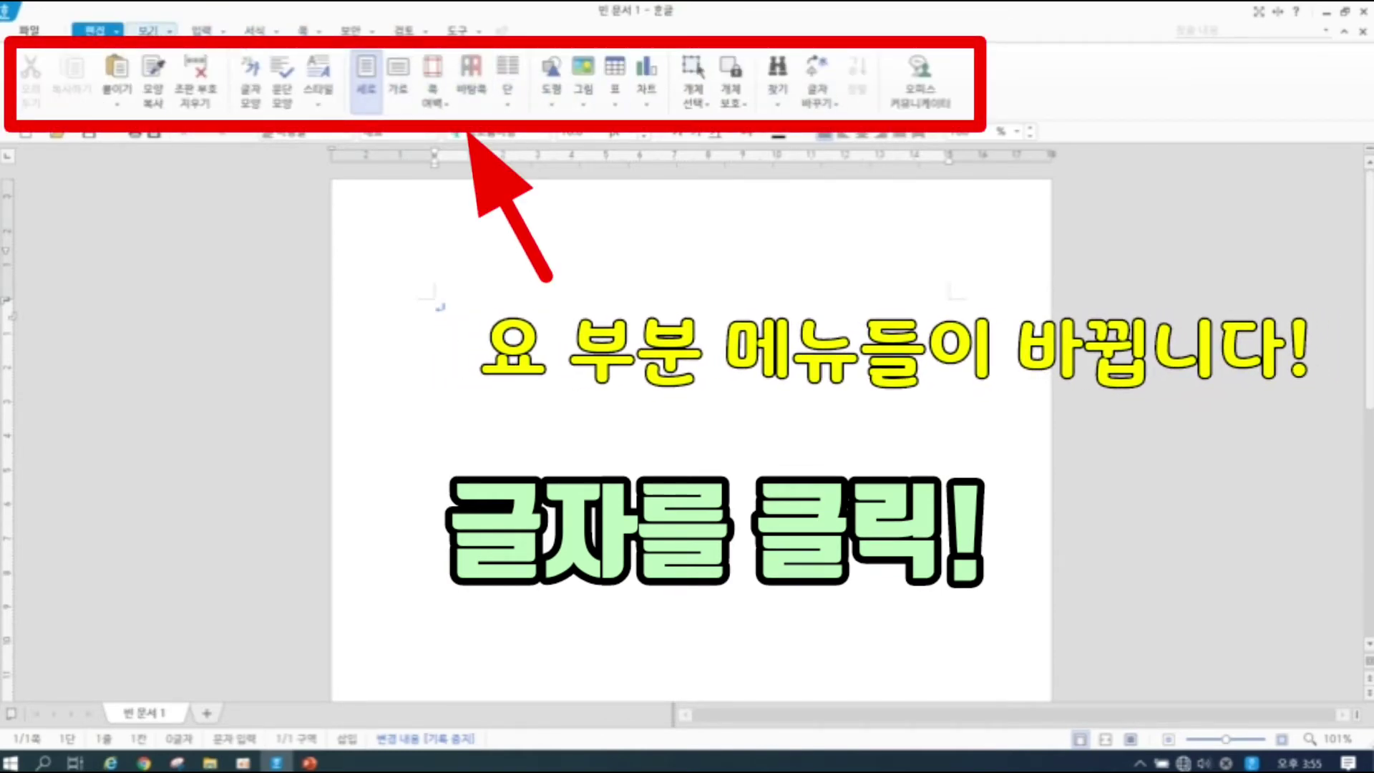
click(148, 30)
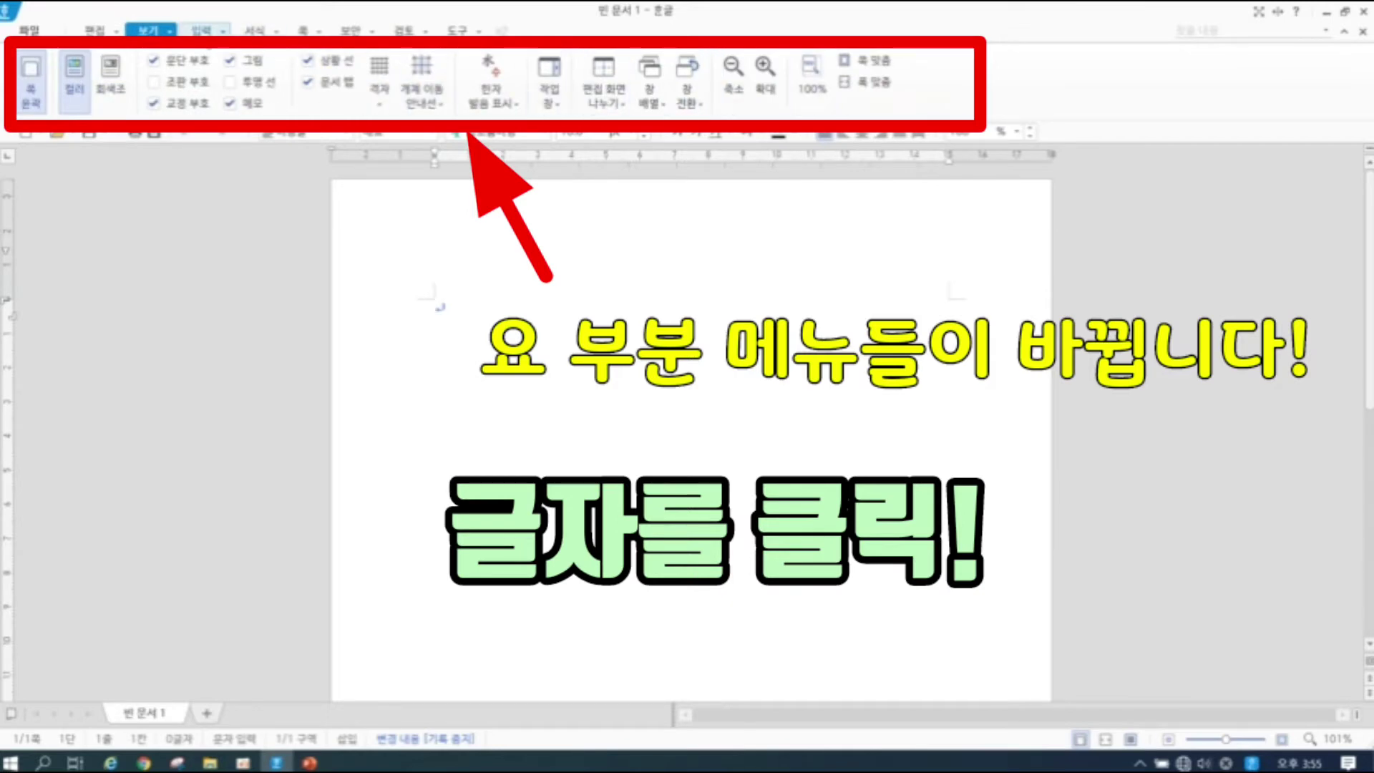
click(203, 30)
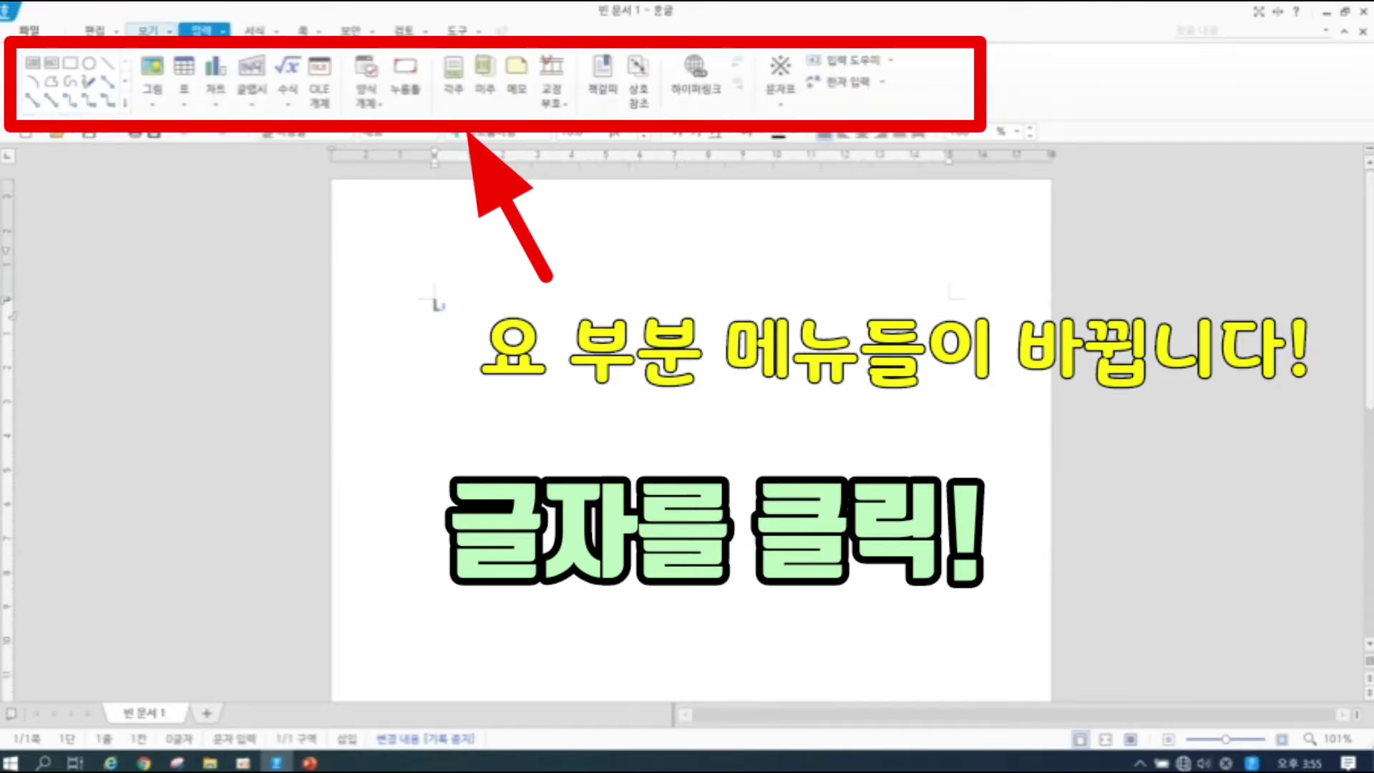
click(148, 30)
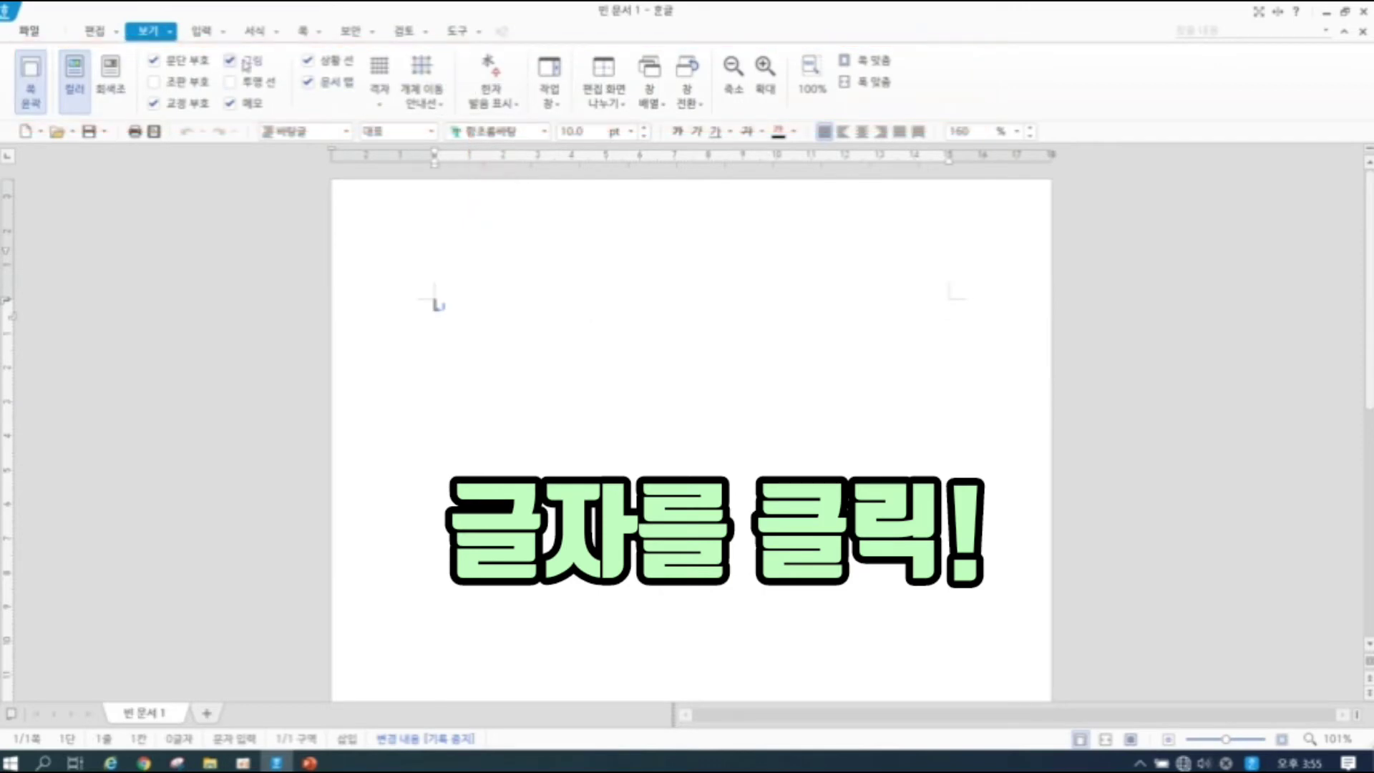
click(97, 33)
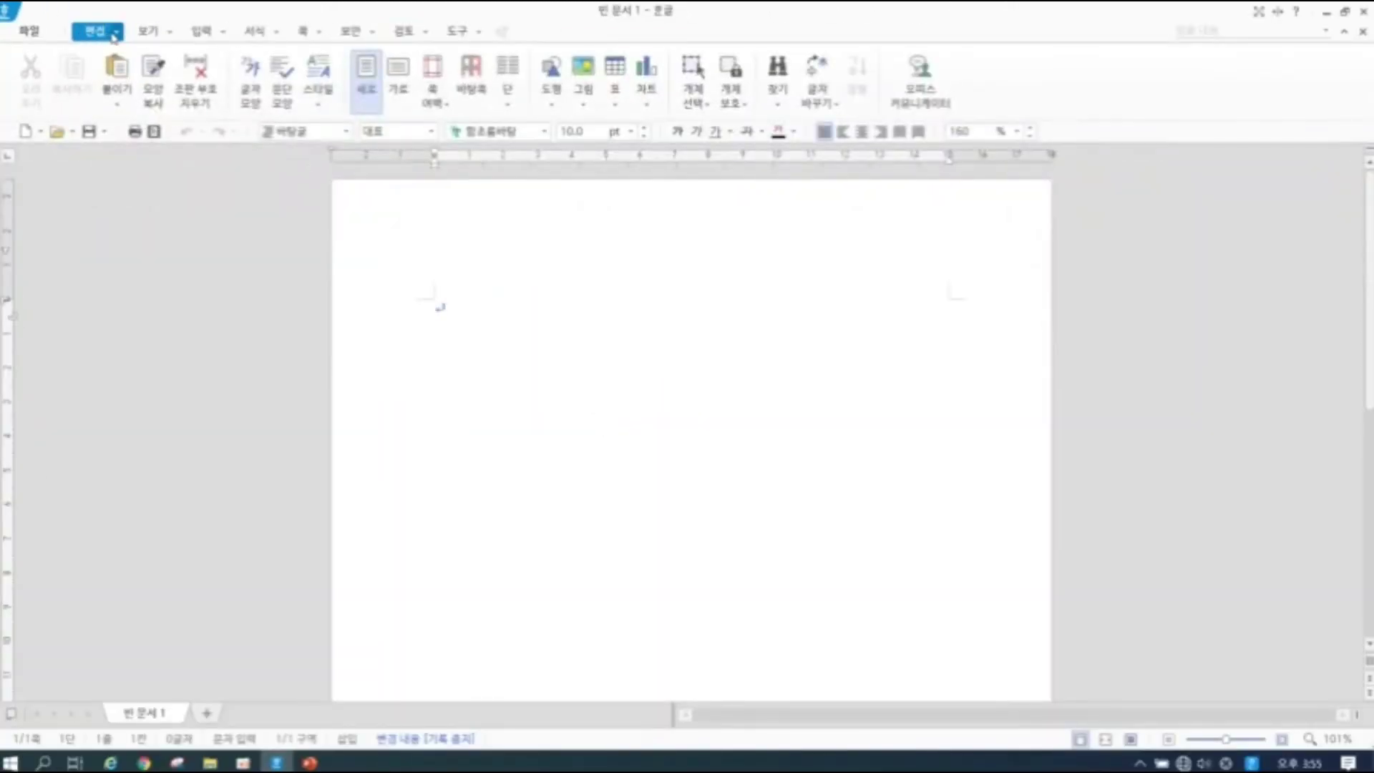
Examine the full list of Edit (편집) commands, close it and bring up the View (보기) tools
click(116, 33)
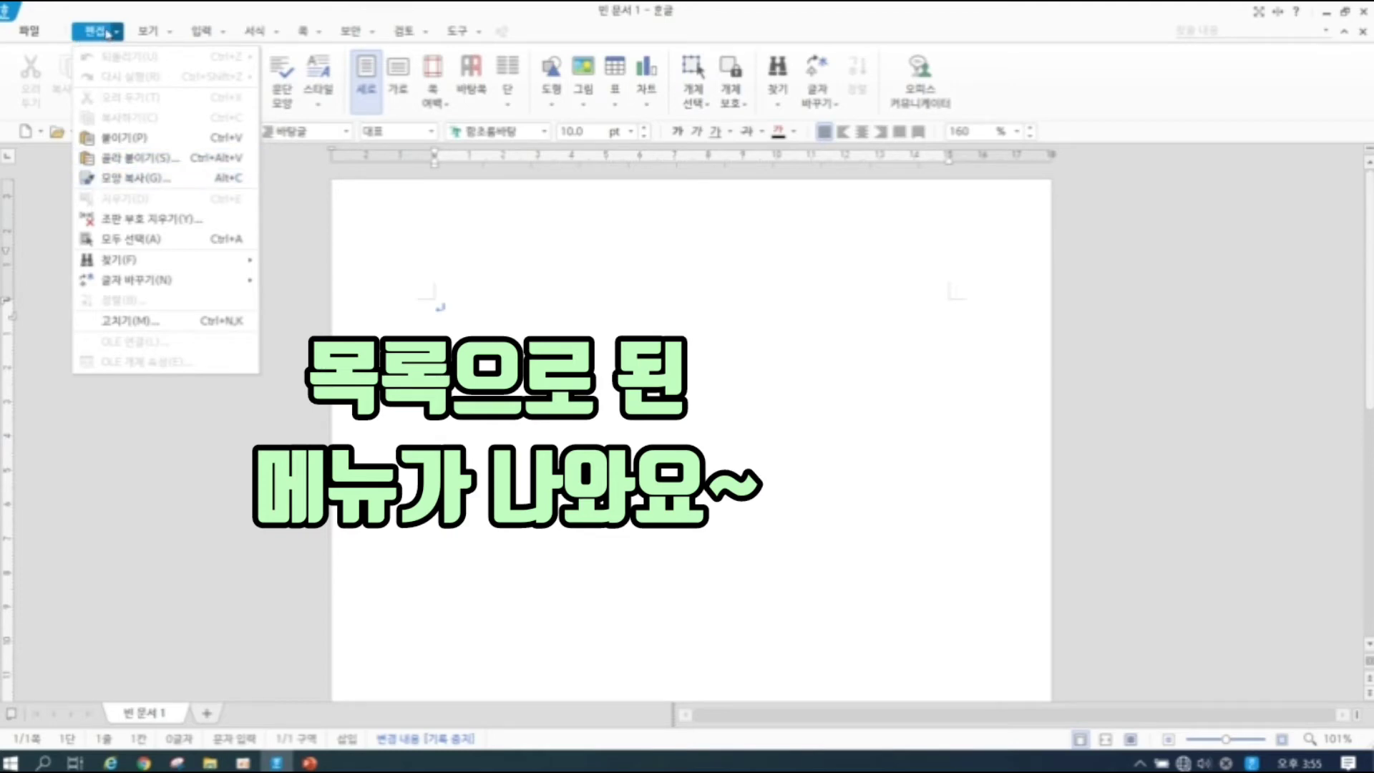
click(108, 33)
click(118, 33)
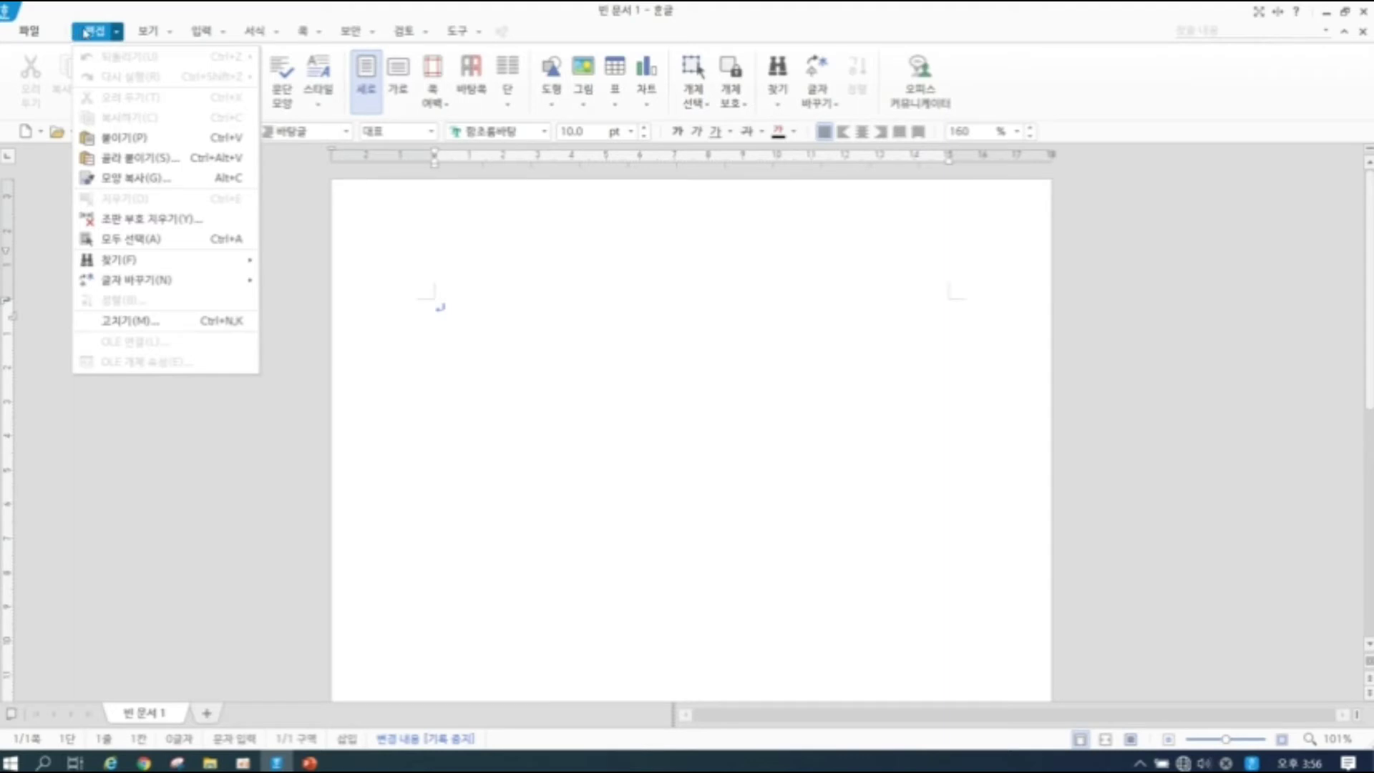
click(84, 32)
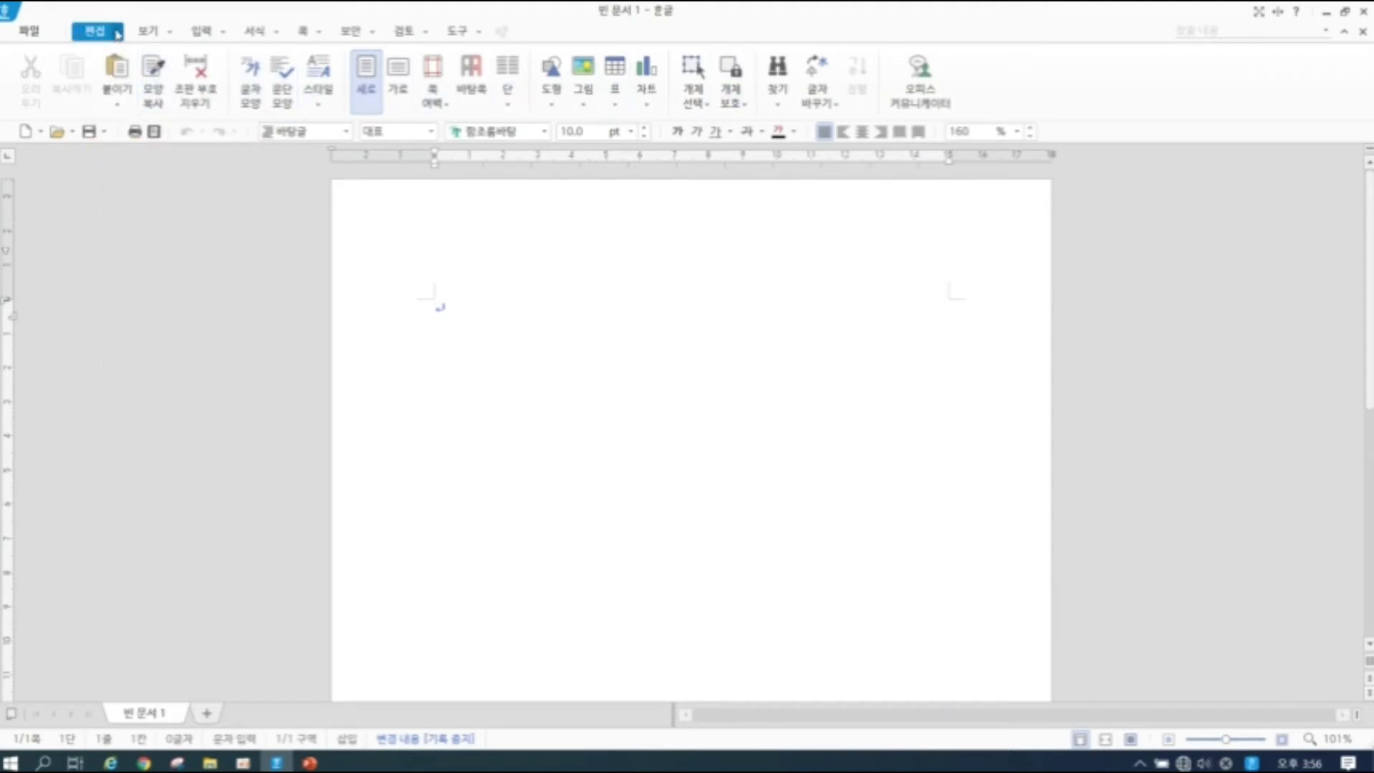
click(116, 33)
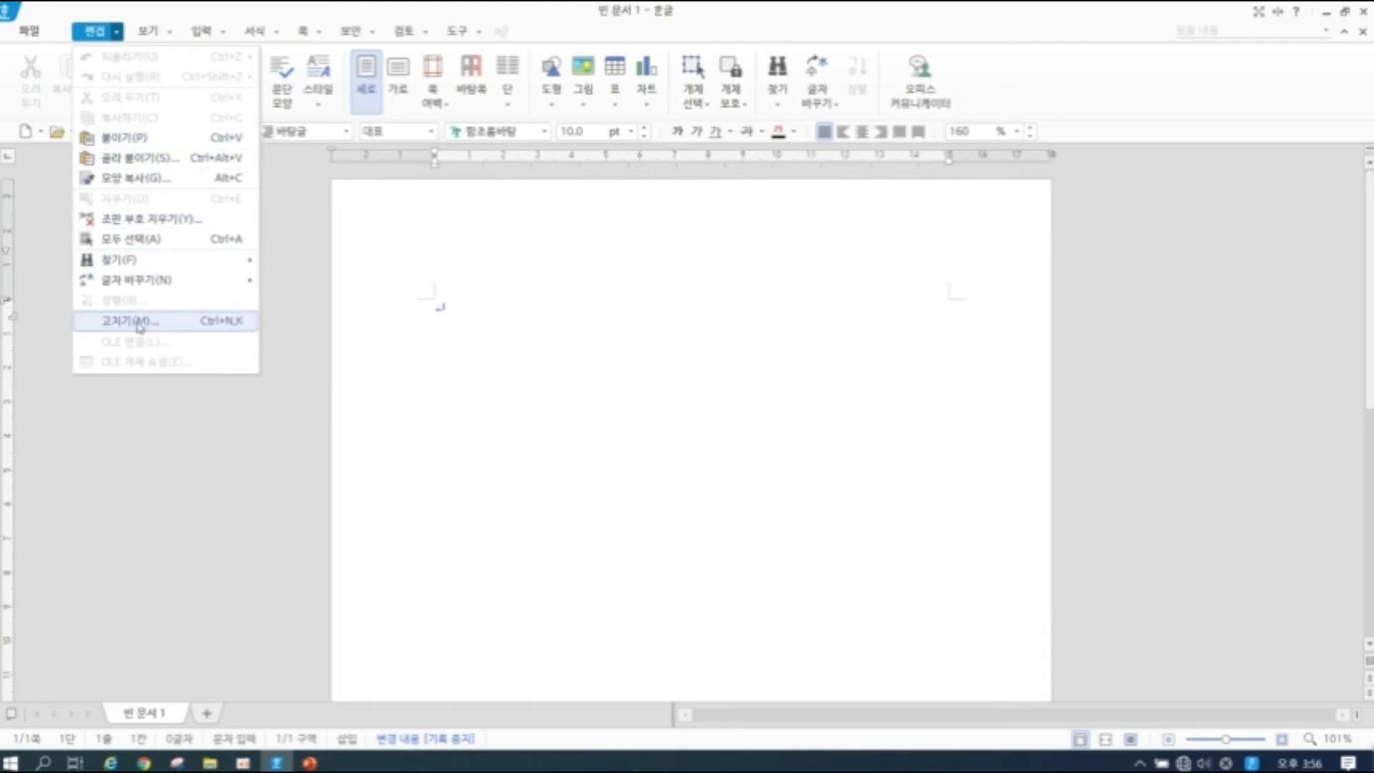
click(93, 31)
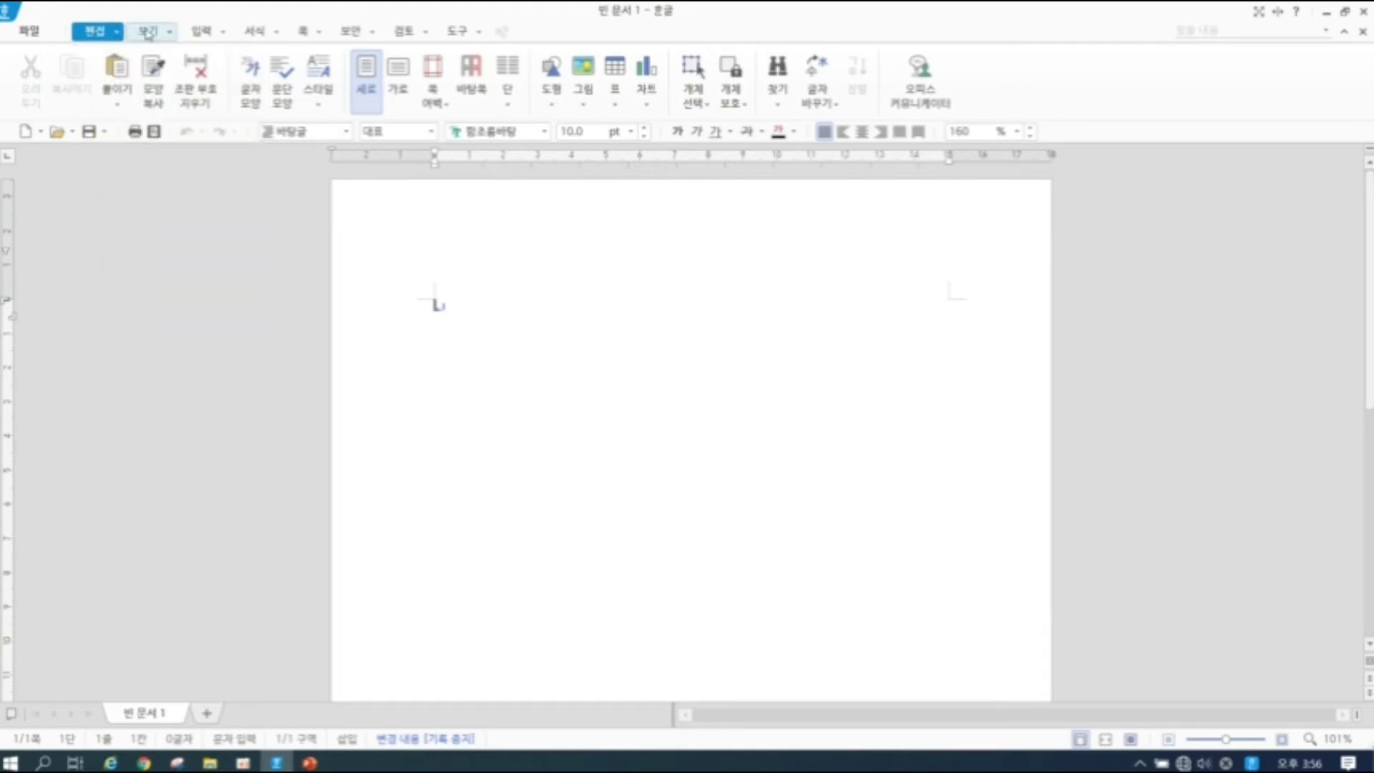
click(148, 32)
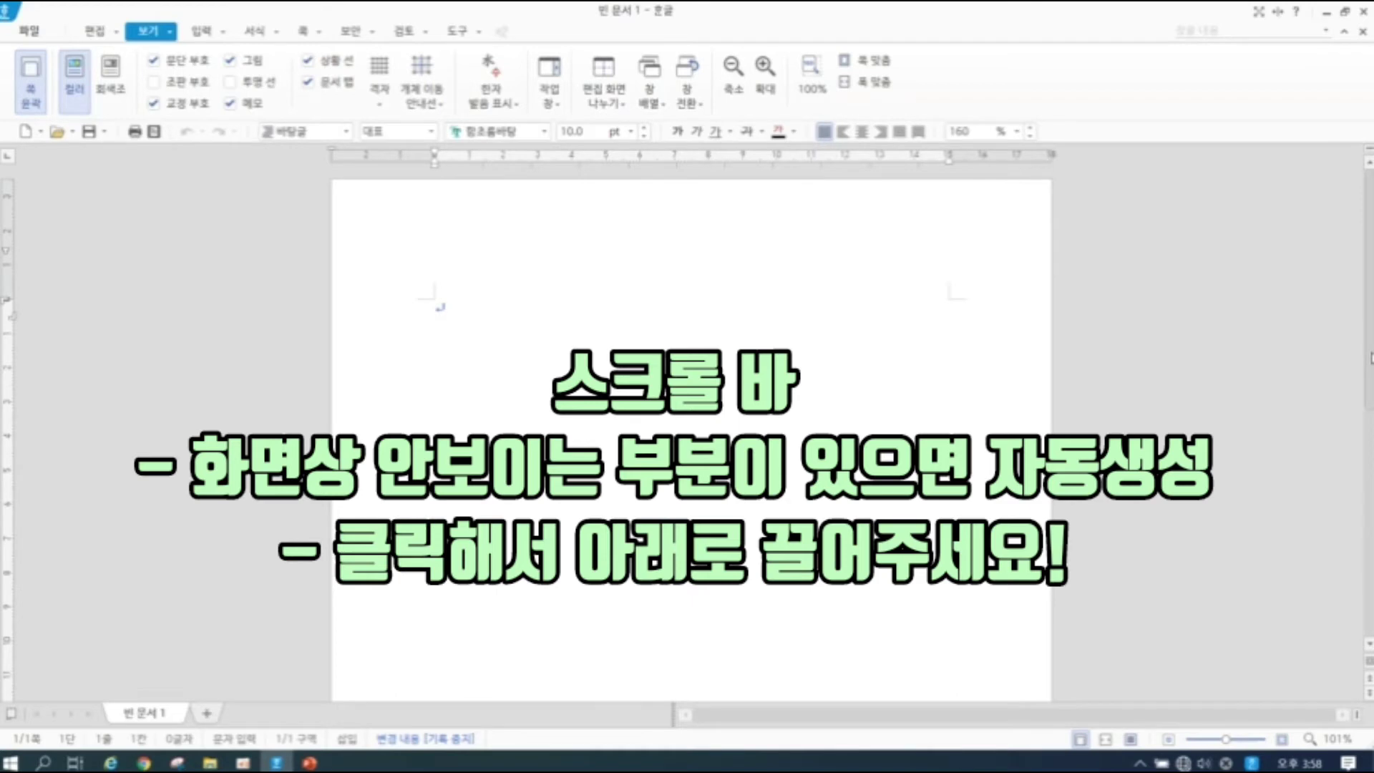
Examine the File (파일) commands for creating a new document (새 문서), and close the list without choosing one
drag(1370, 357, 1367, 386)
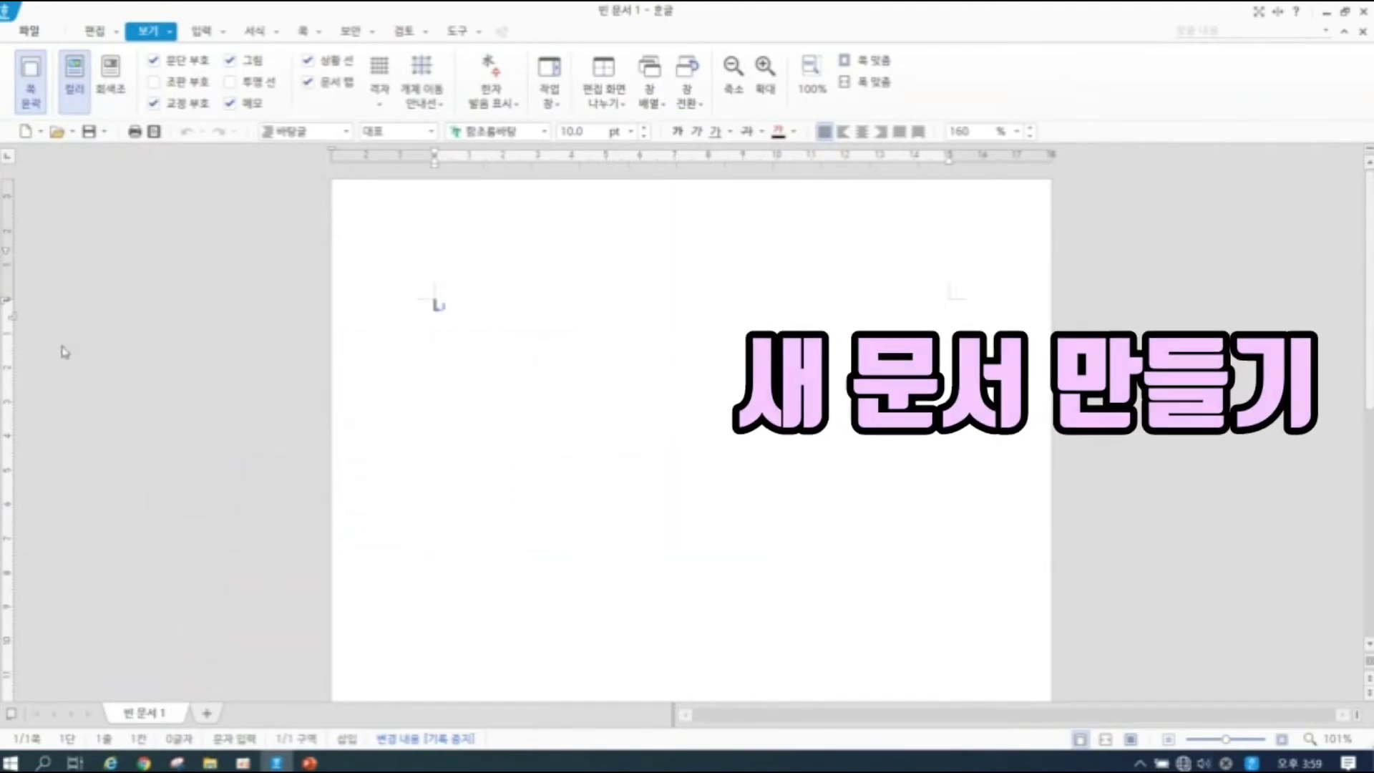
click(37, 36)
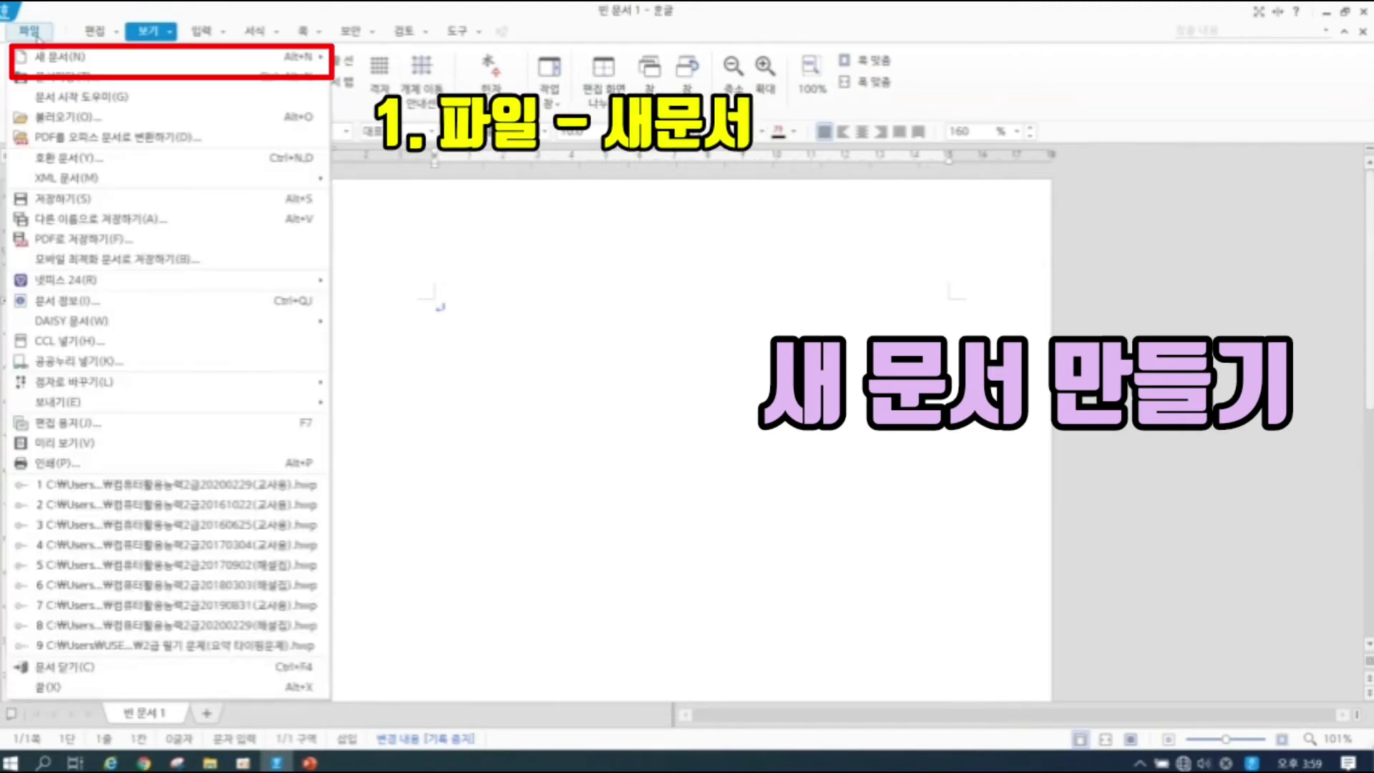
mouse_move(42, 63)
click(472, 269)
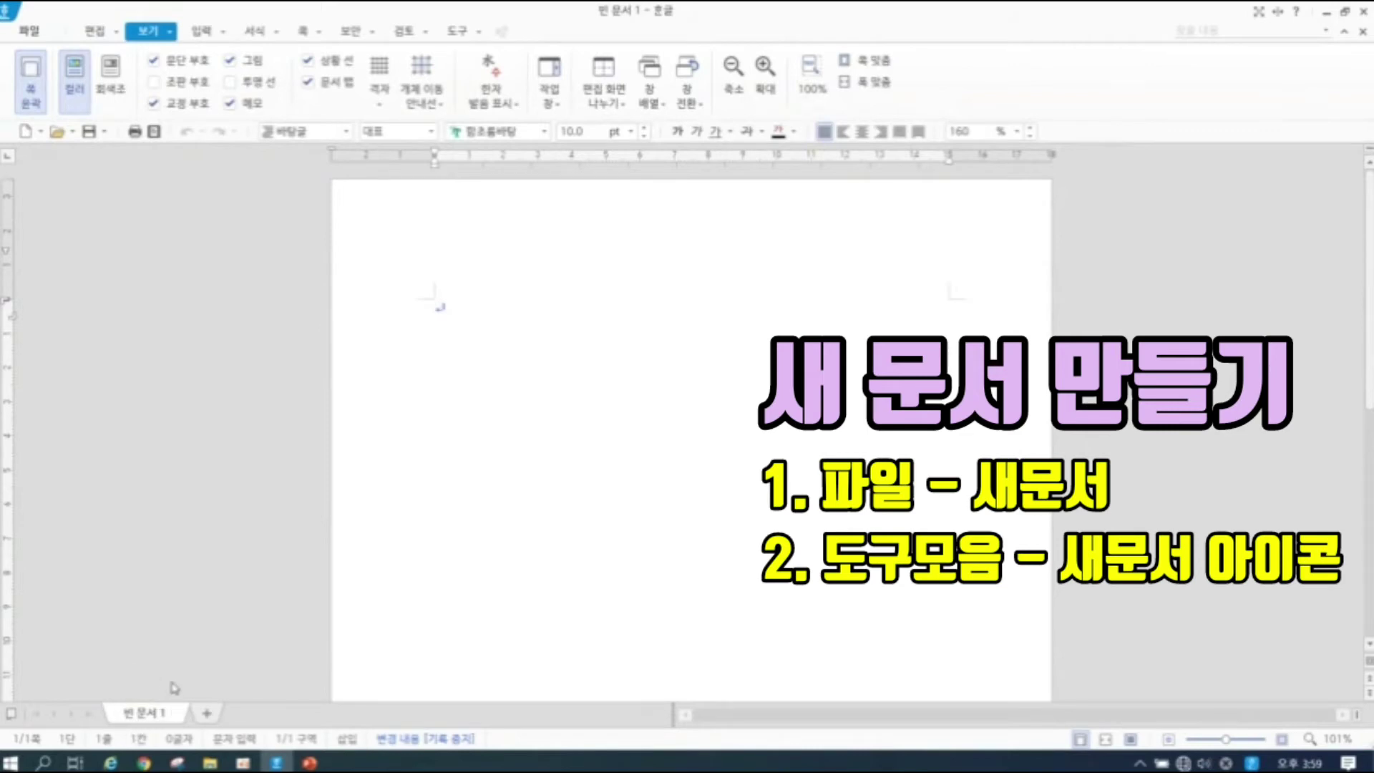
Add a second blank document as a tab, switch between both documents, and close the second one
click(207, 715)
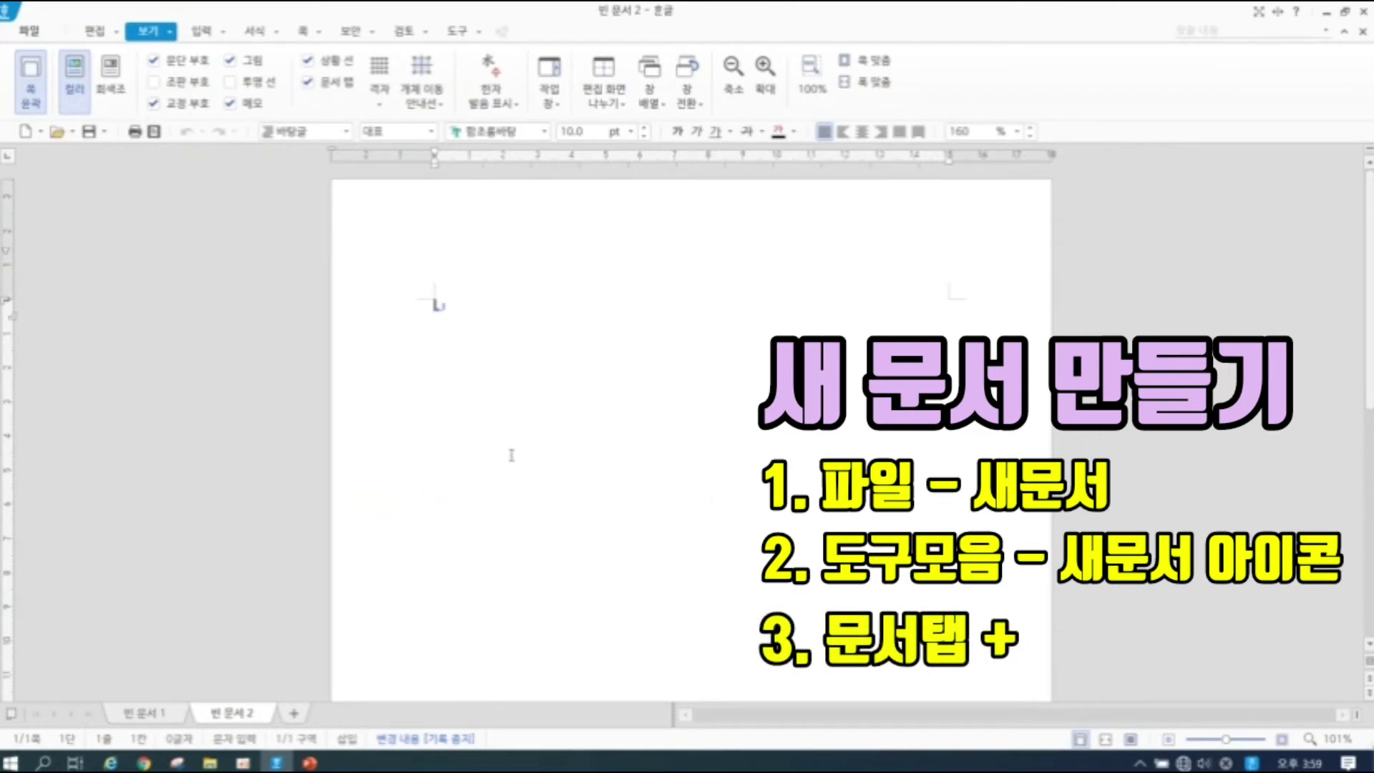
click(136, 714)
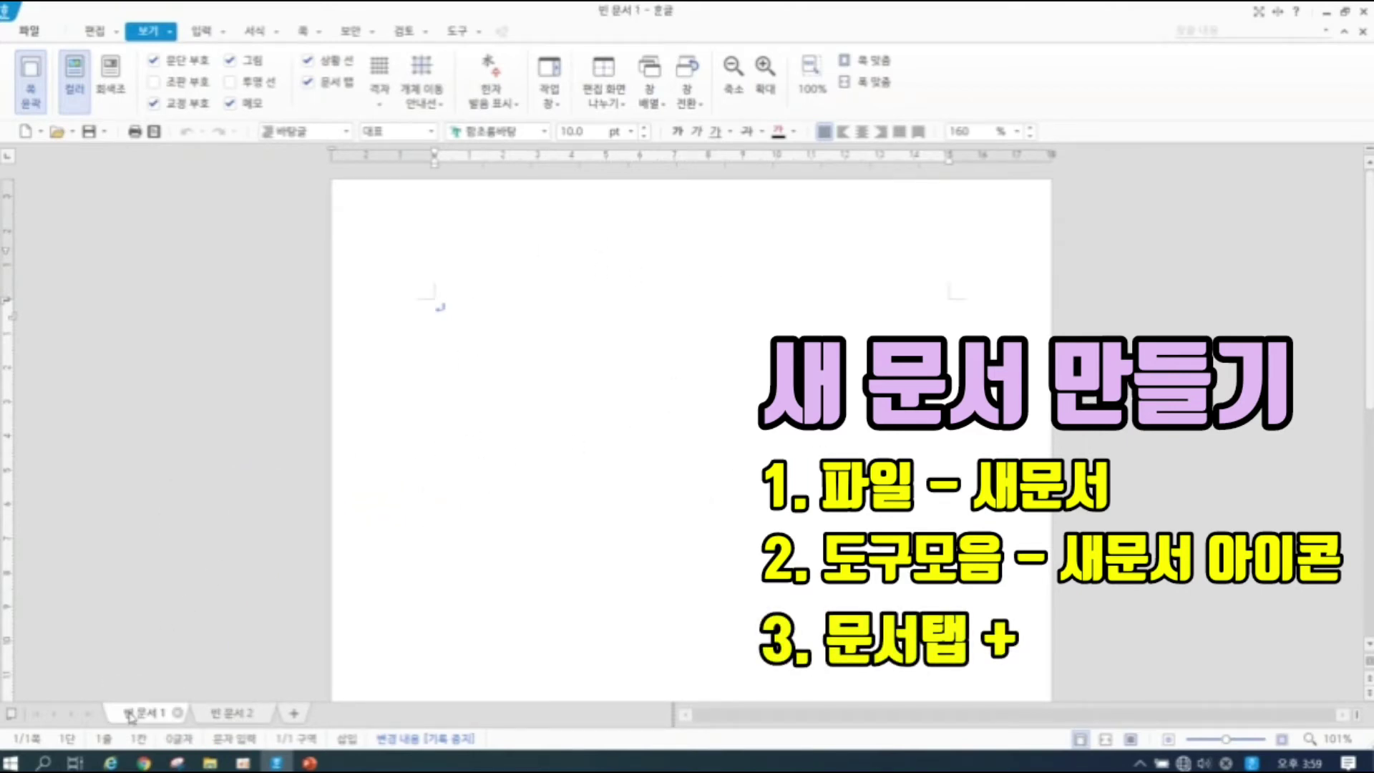
click(228, 714)
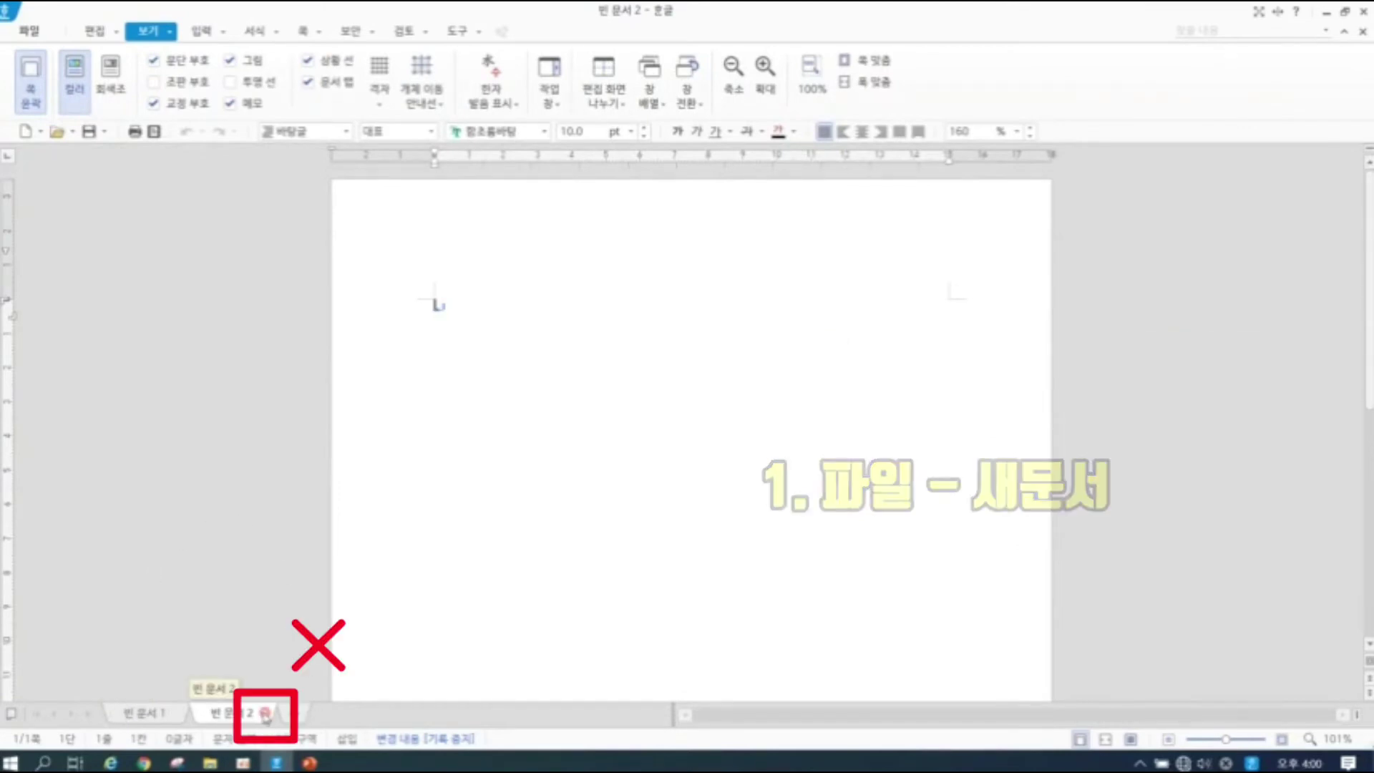
click(265, 714)
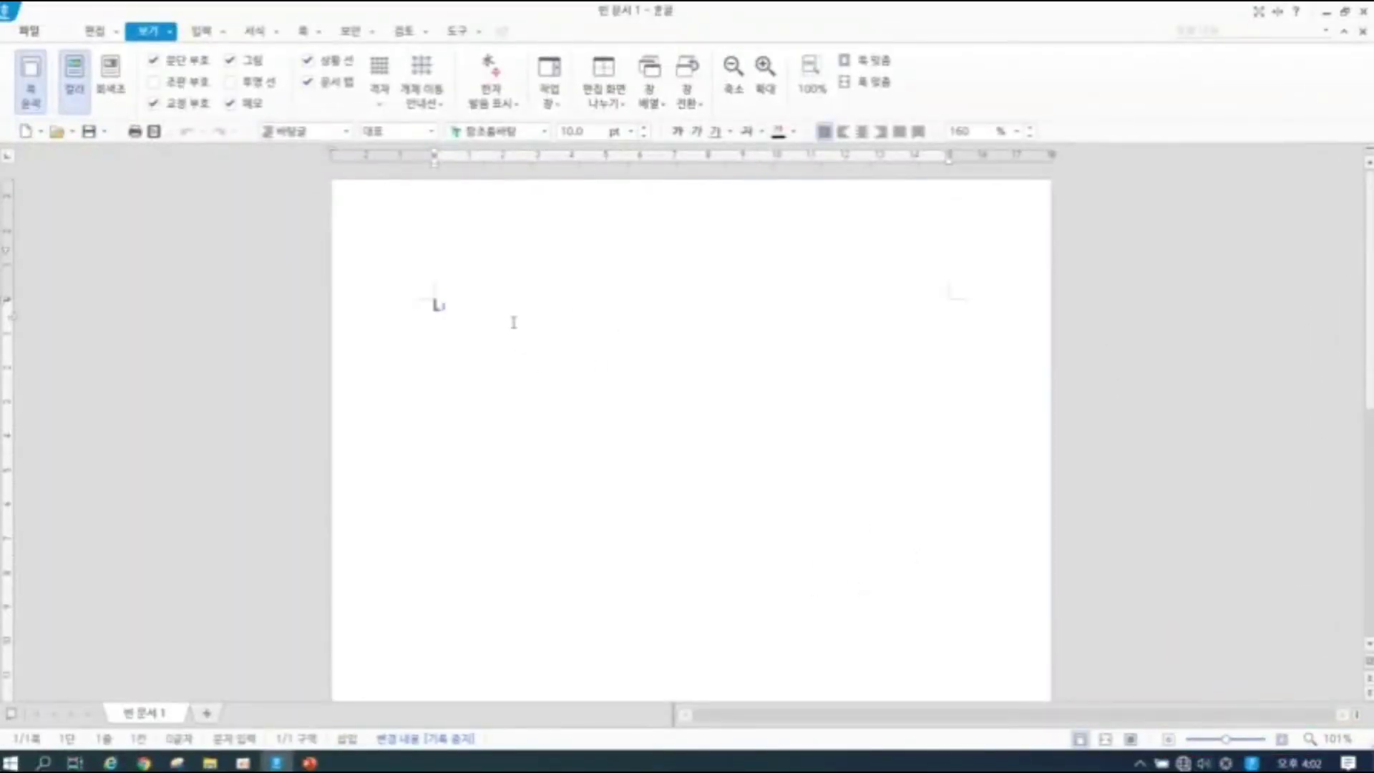
Enter 가나다 on the first line of the document, and vary the zoom to 264%, 87% and 157%
text(ㅎ)
text(나다)
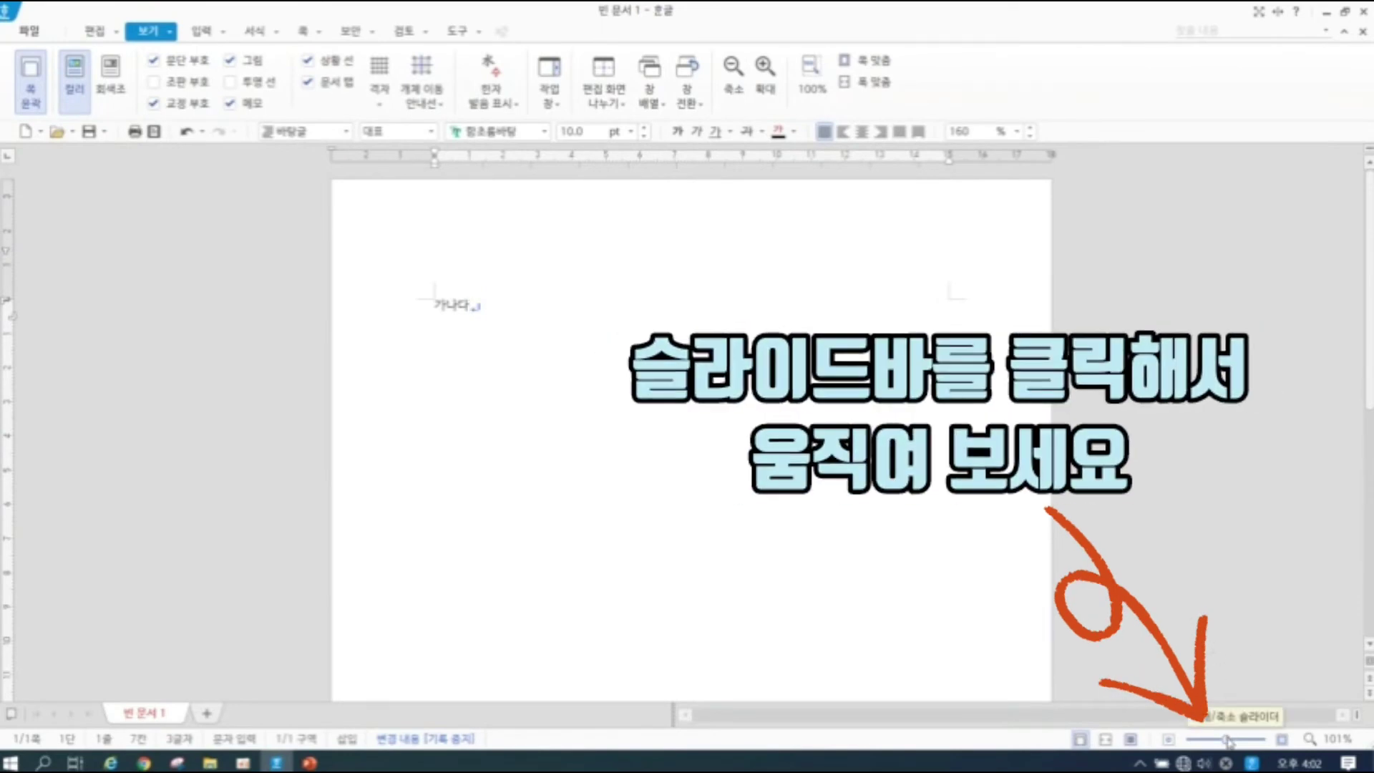
drag(1229, 742, 1245, 747)
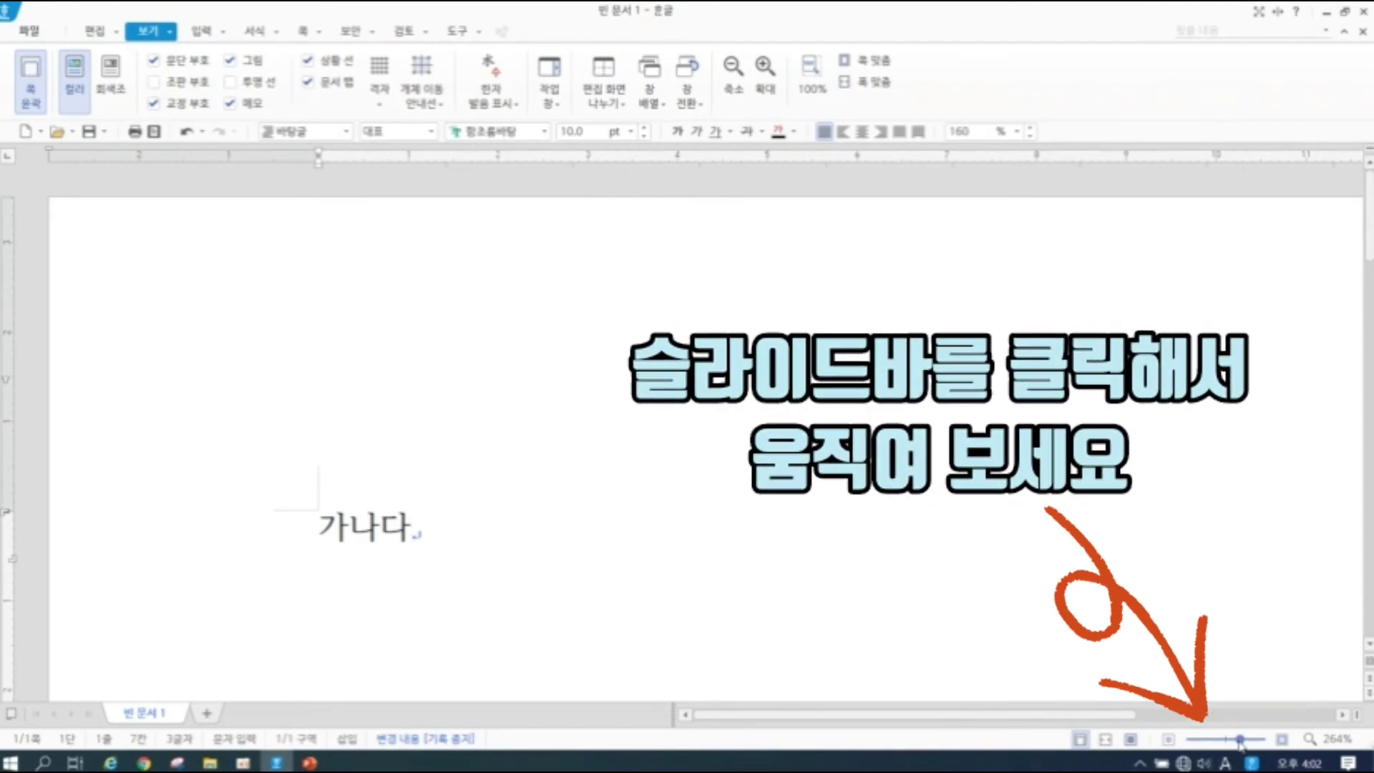
click(1241, 740)
drag(1240, 744, 1222, 740)
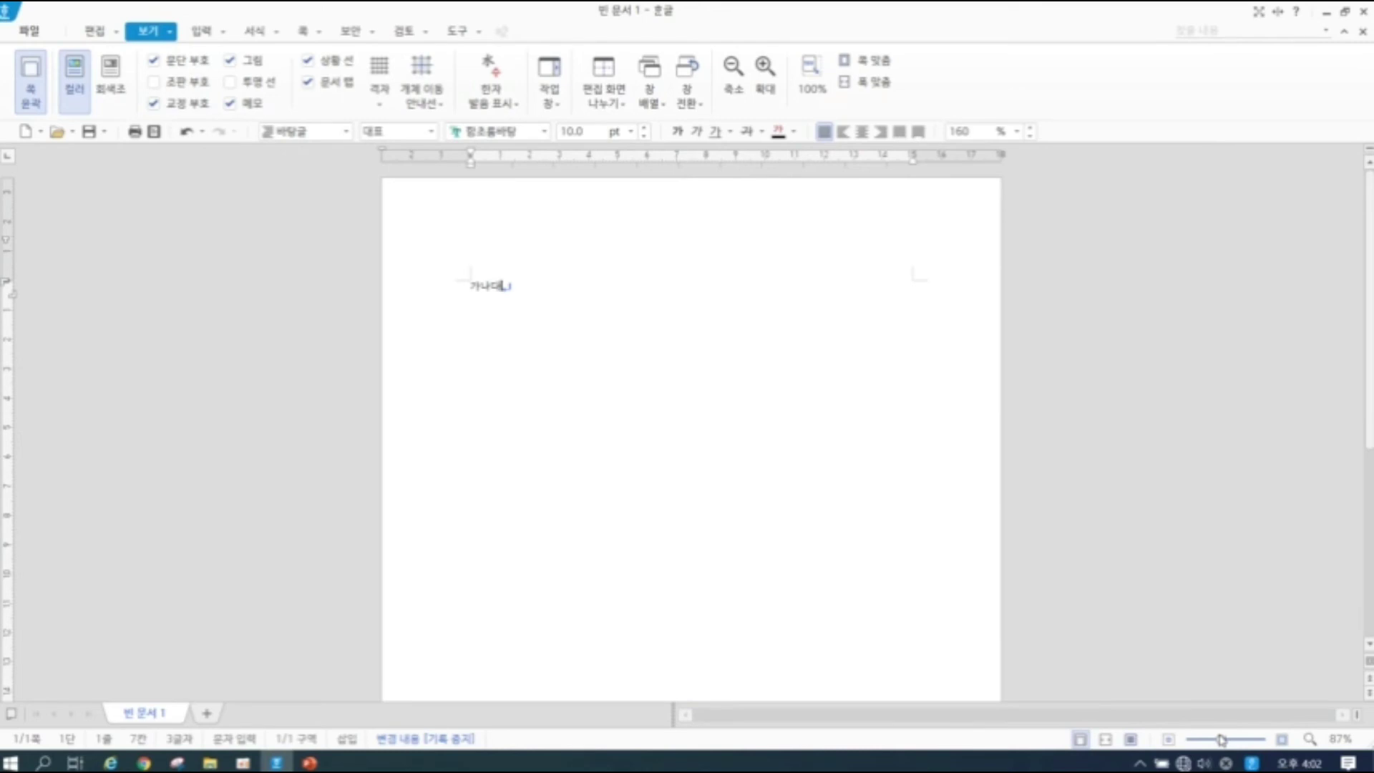
drag(1222, 744, 1230, 740)
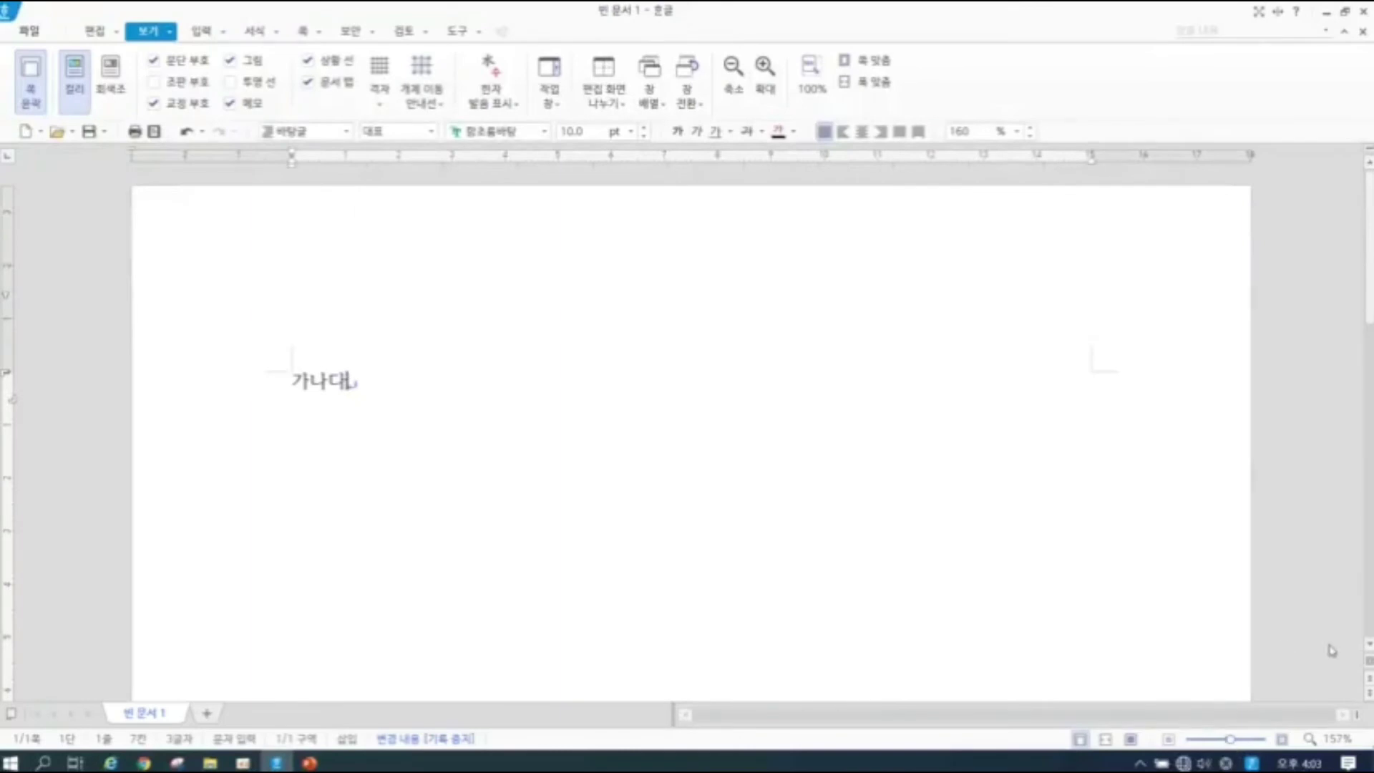
Set the document zoom to the 150% preset, and set it again to the 100% preset
click(1329, 741)
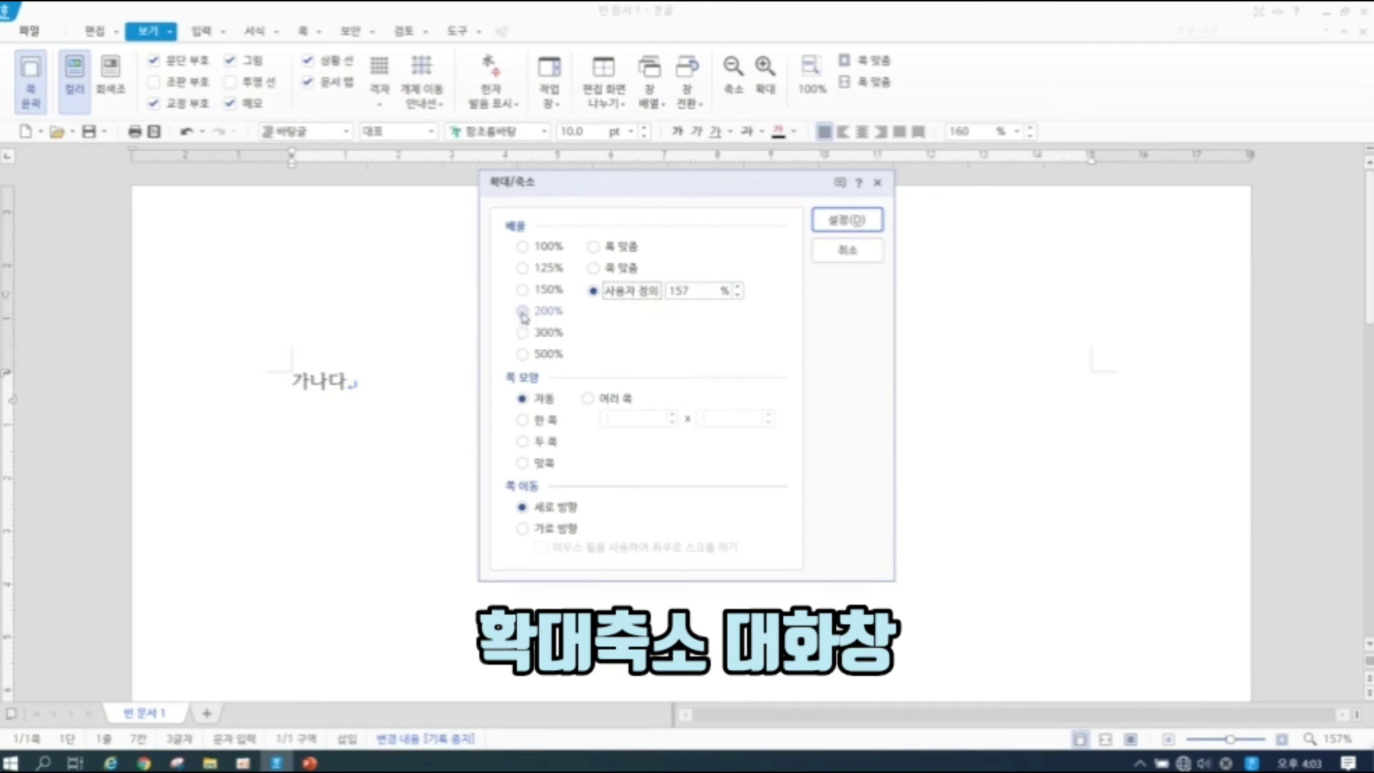
click(523, 292)
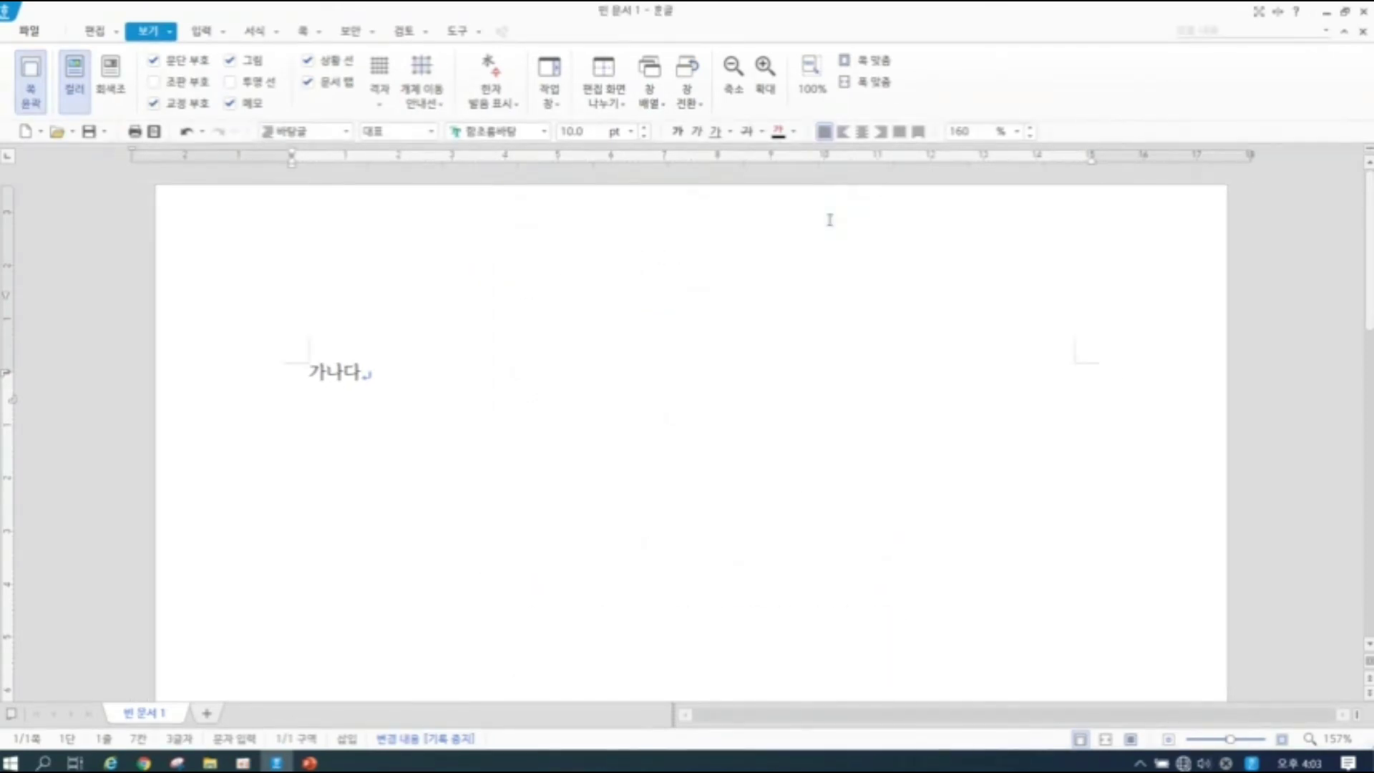
click(833, 220)
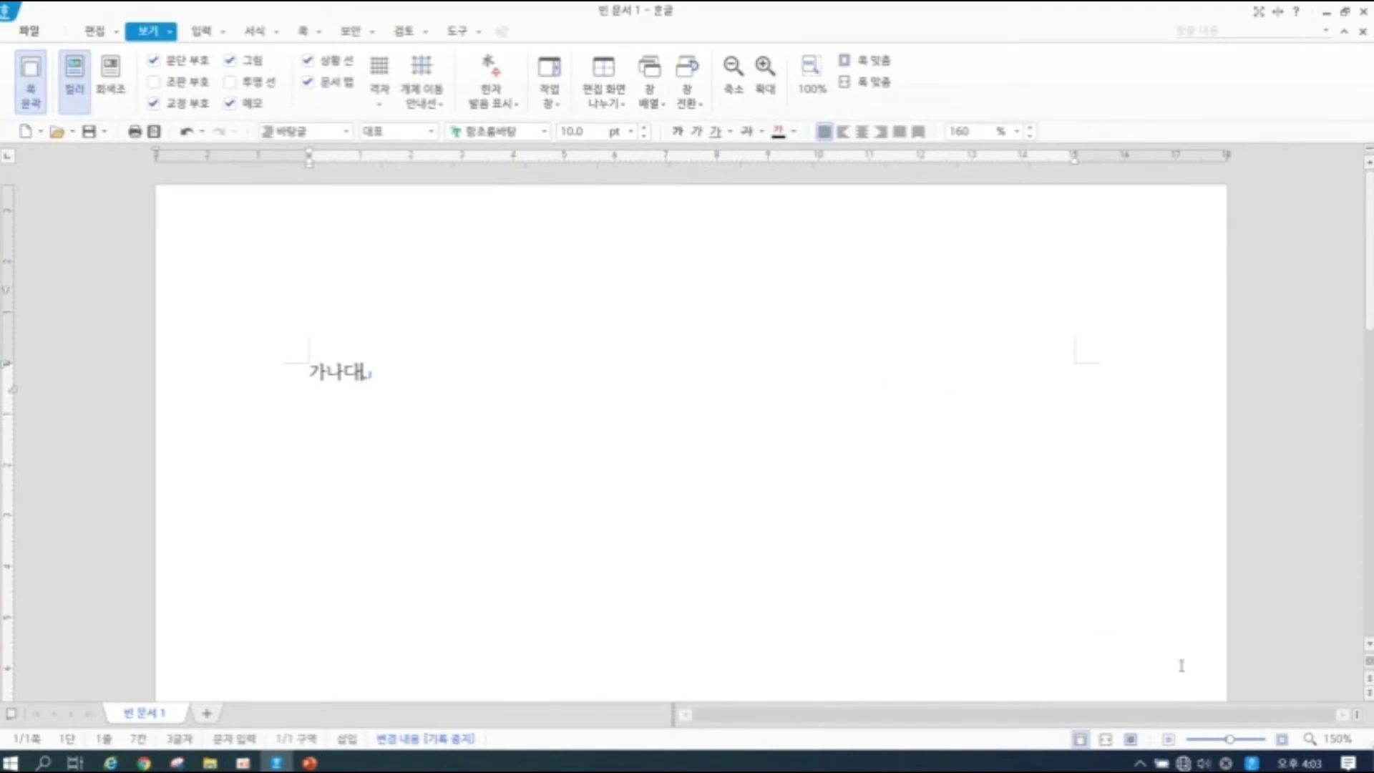
click(1340, 742)
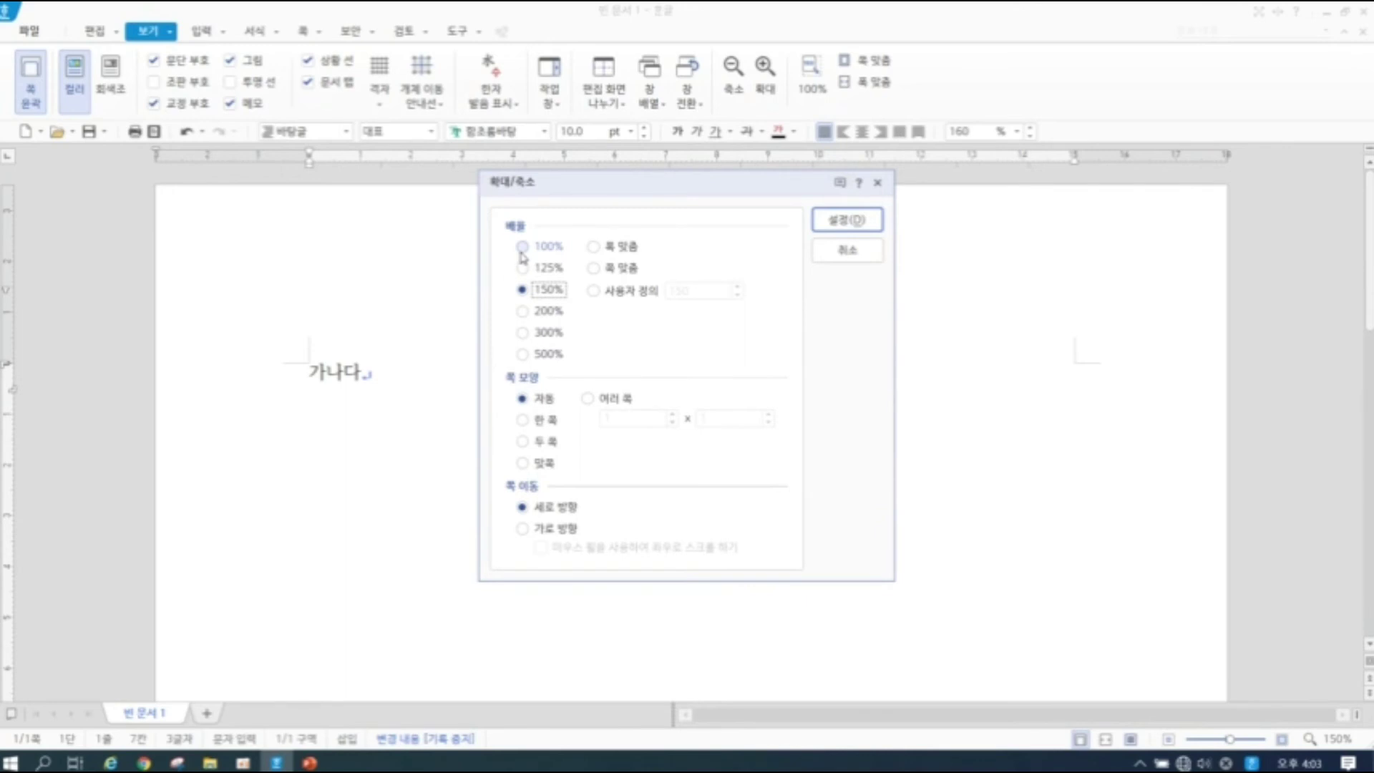
click(522, 251)
click(848, 224)
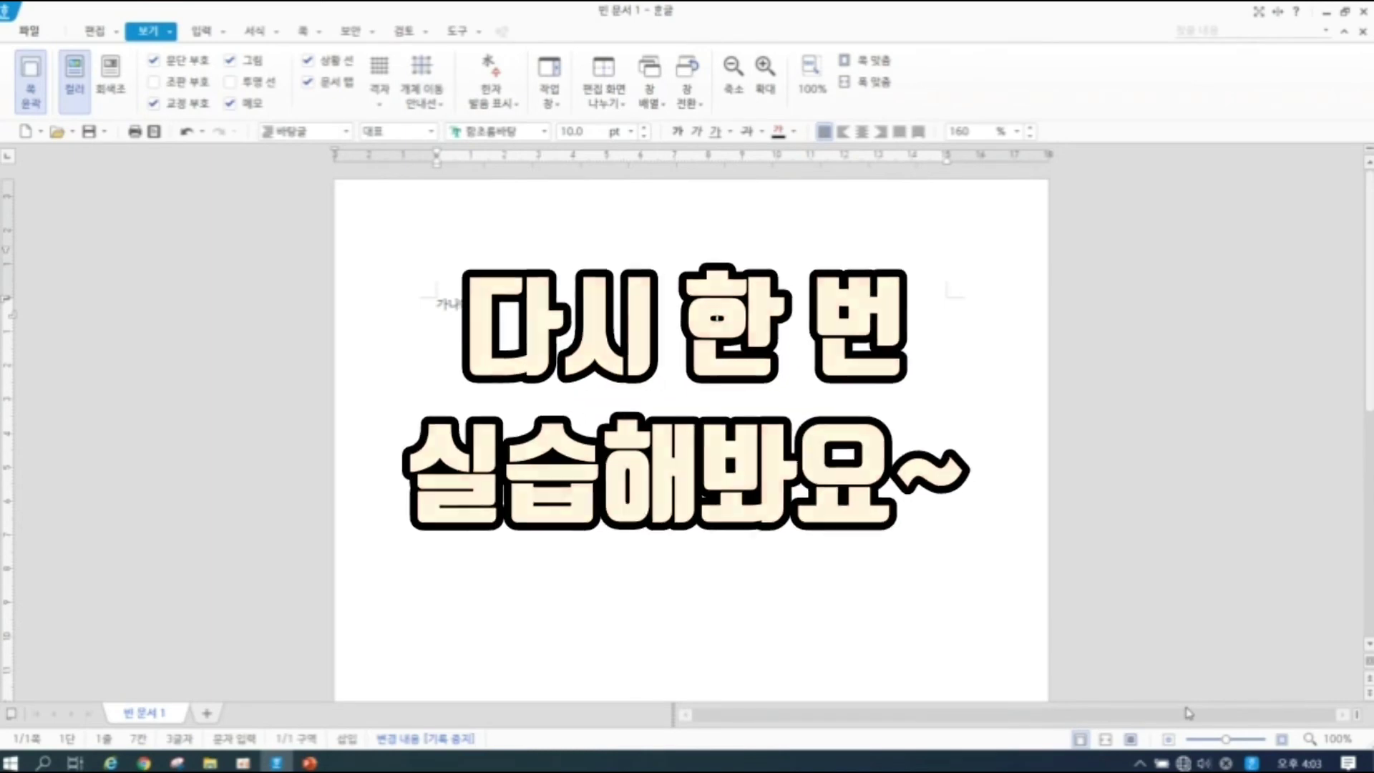
Zoom the document out in small increments to 65%
click(1229, 740)
drag(1231, 739, 1225, 740)
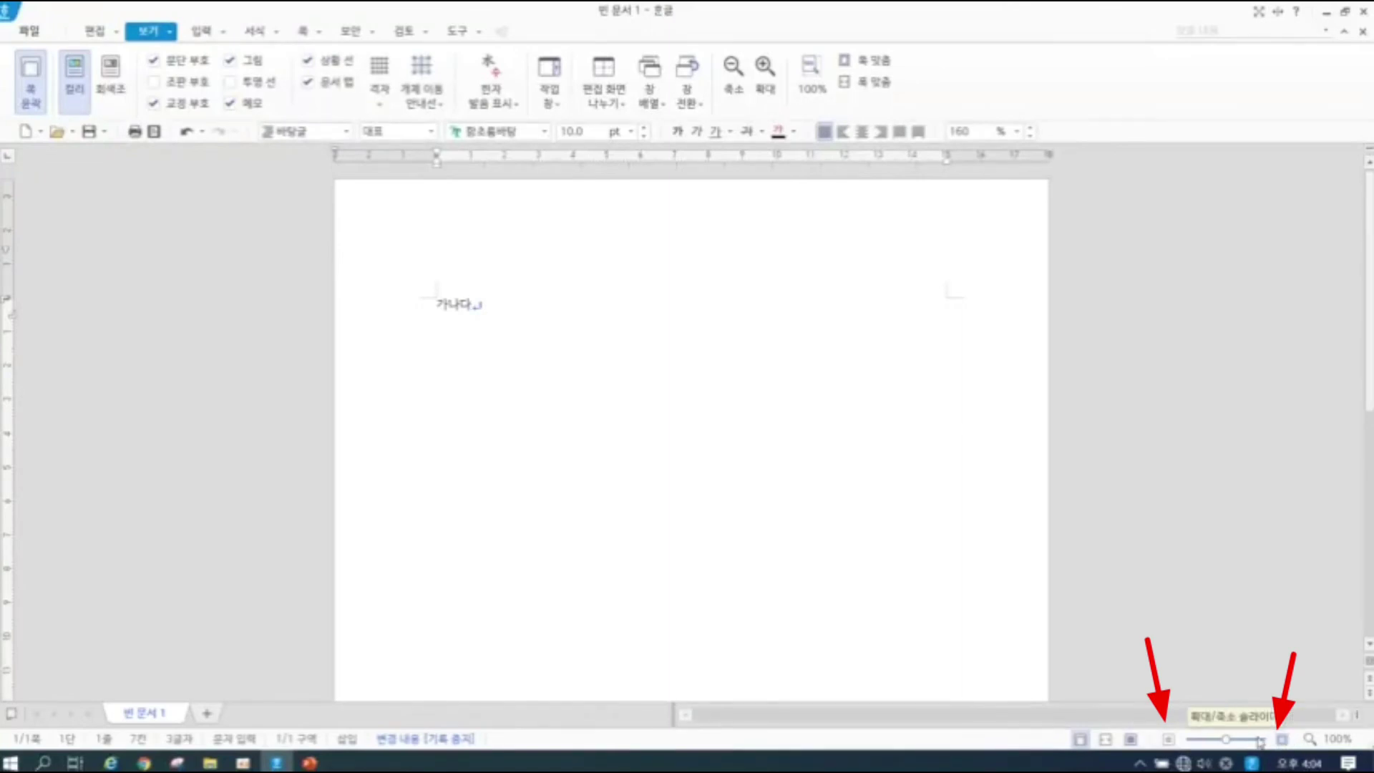
click(1170, 738)
click(1178, 743)
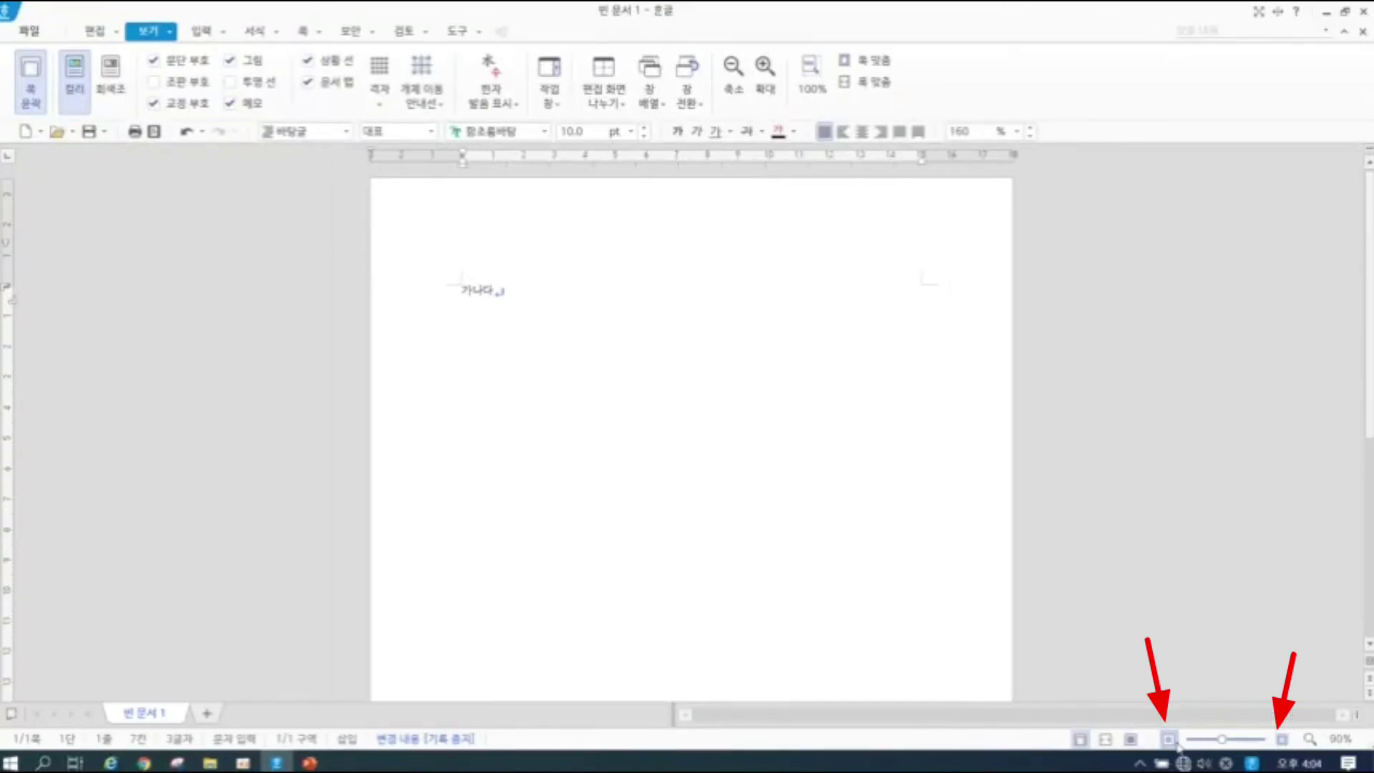
click(1177, 744)
click(1177, 743)
click(1177, 744)
click(1177, 743)
click(1177, 744)
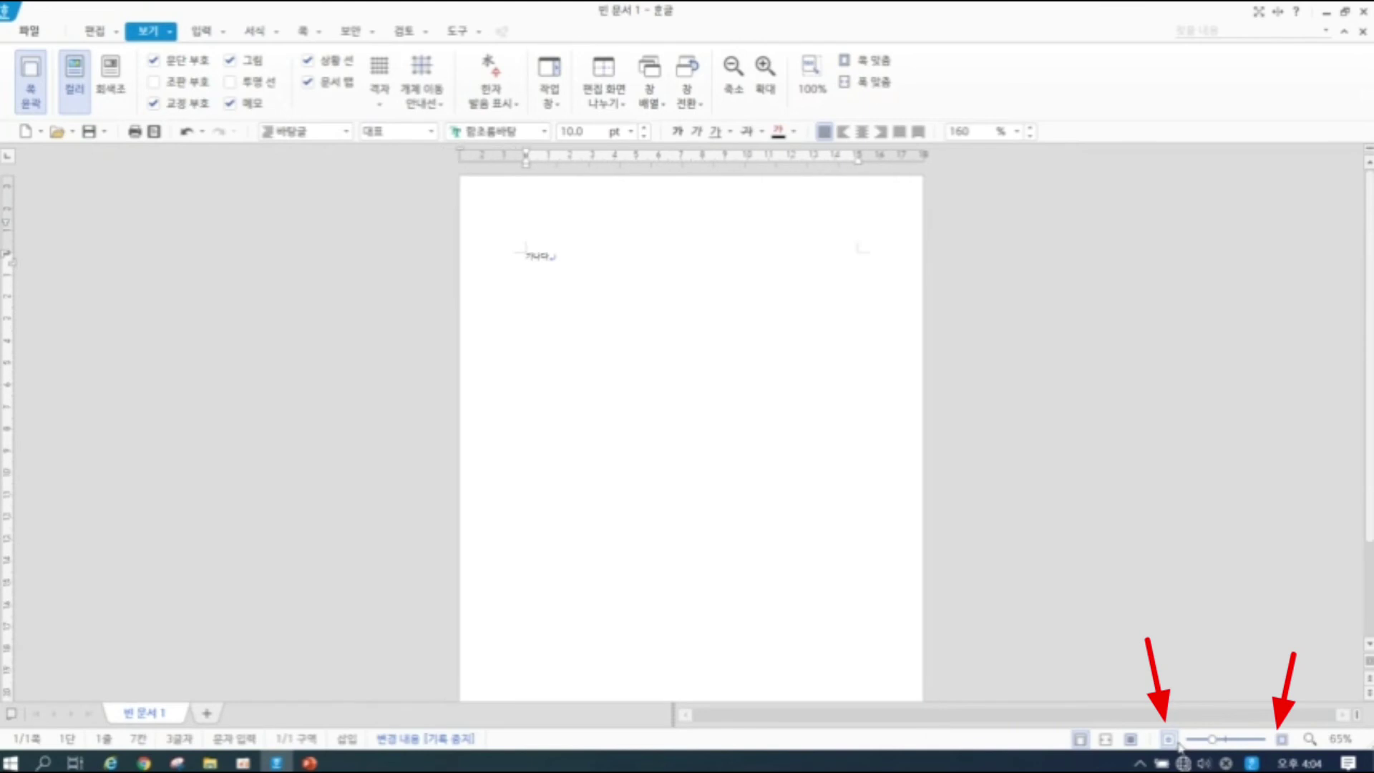
Zoom the document in by small increments to 115%
click(1285, 741)
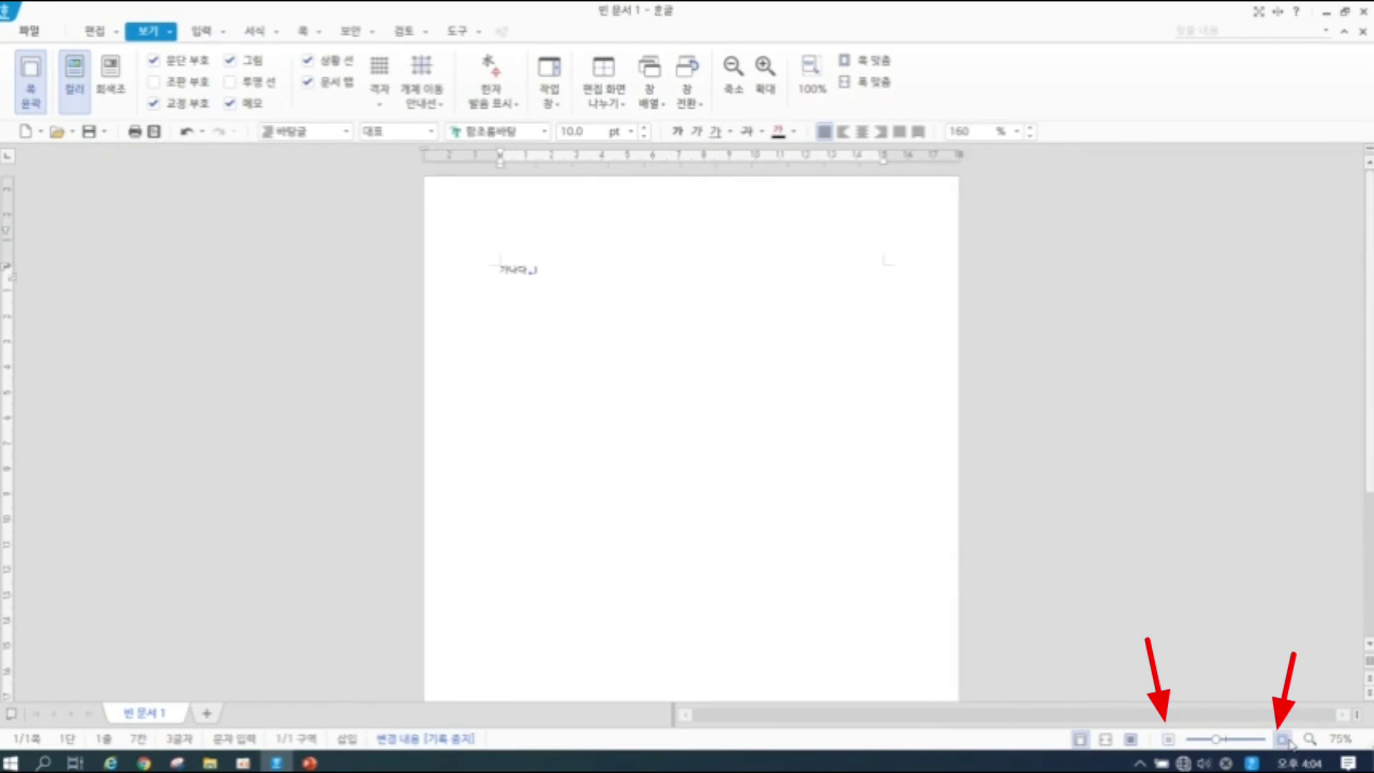
click(1286, 743)
click(1285, 742)
click(1286, 742)
click(1284, 741)
click(1286, 742)
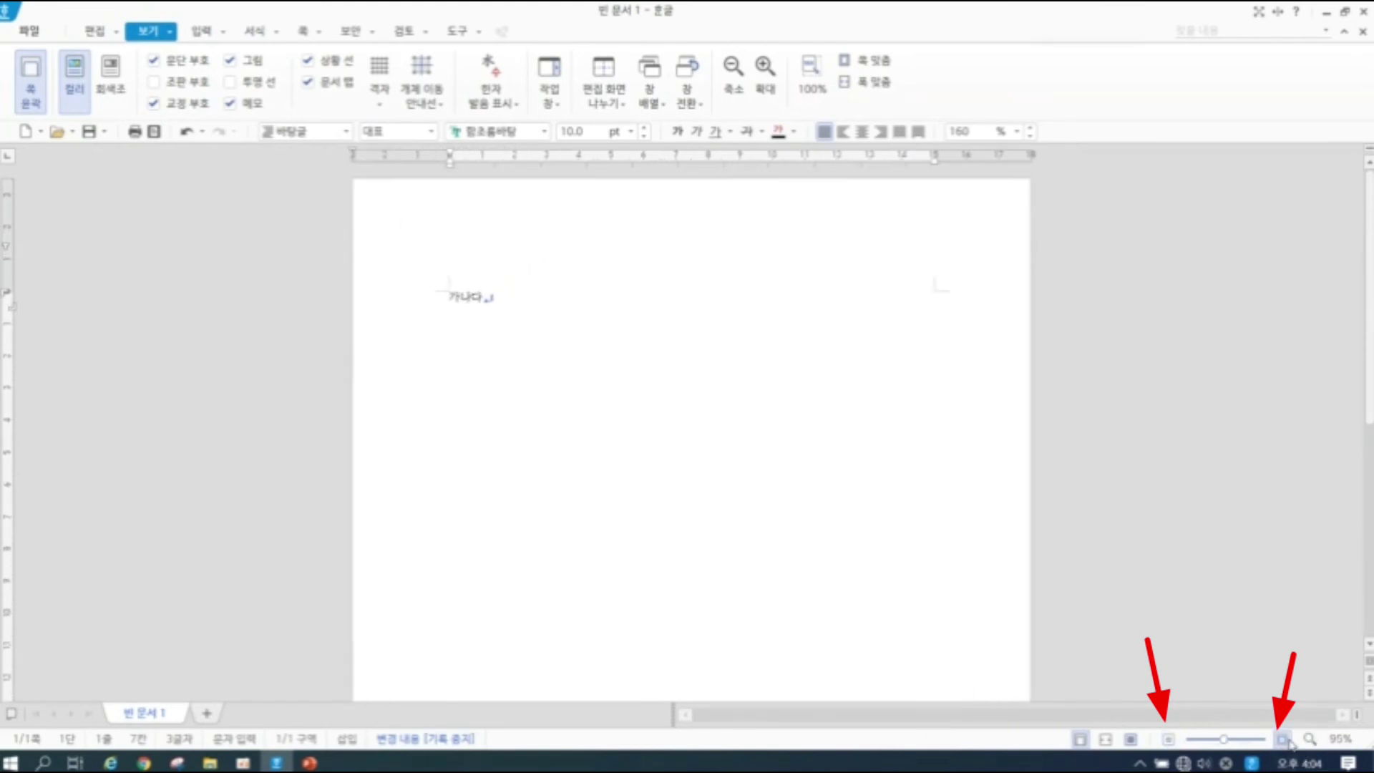
click(1286, 742)
click(1285, 742)
click(1285, 742)
click(1285, 742)
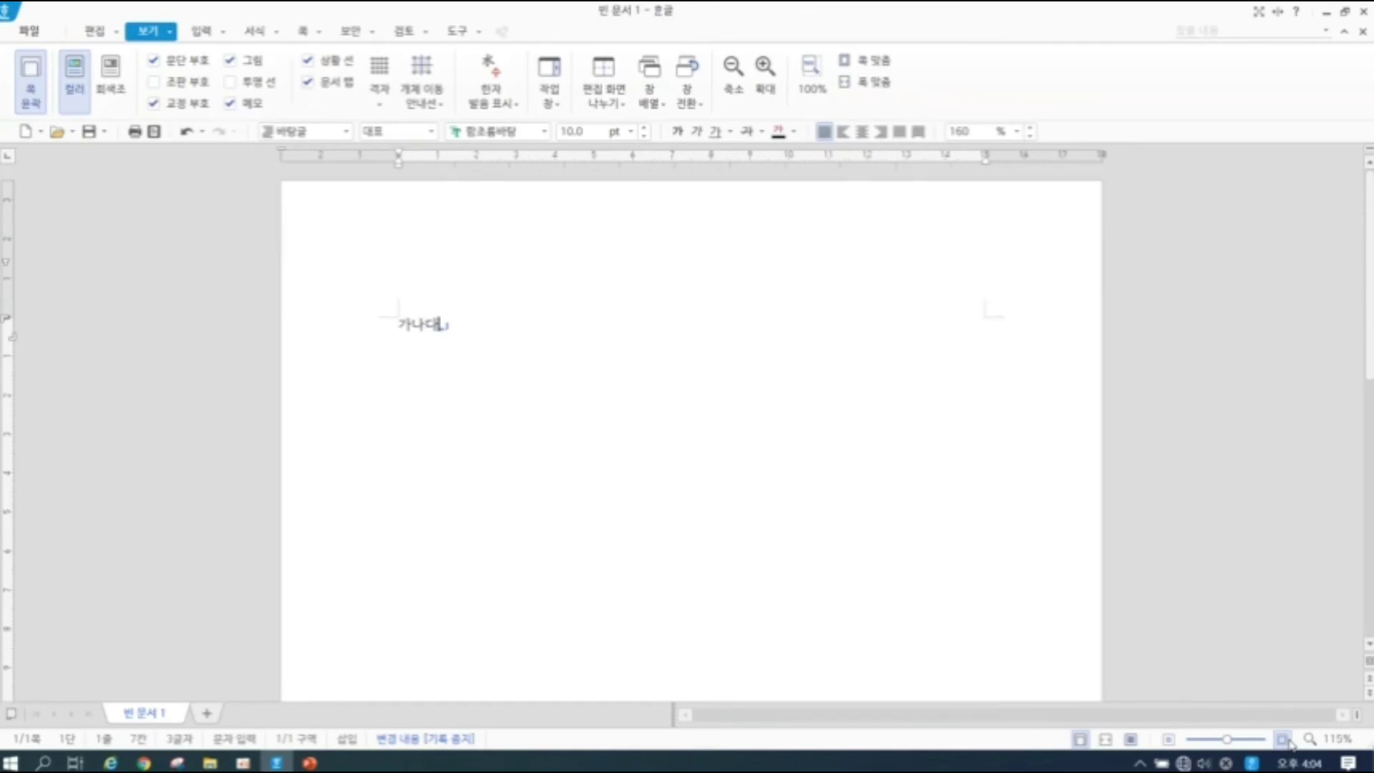
Set a custom zoom ratio (사용자 정의) of 175% for the document
click(1343, 743)
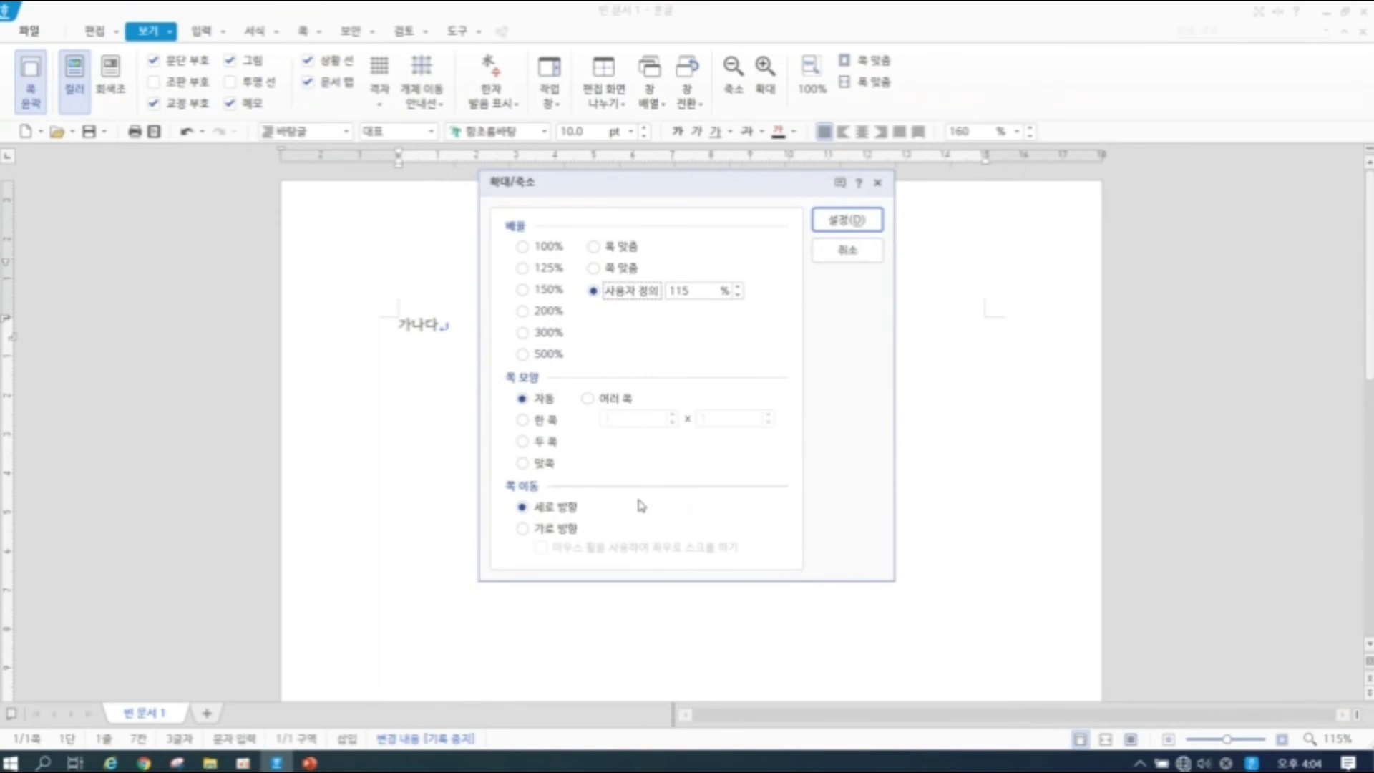
click(550, 295)
click(552, 270)
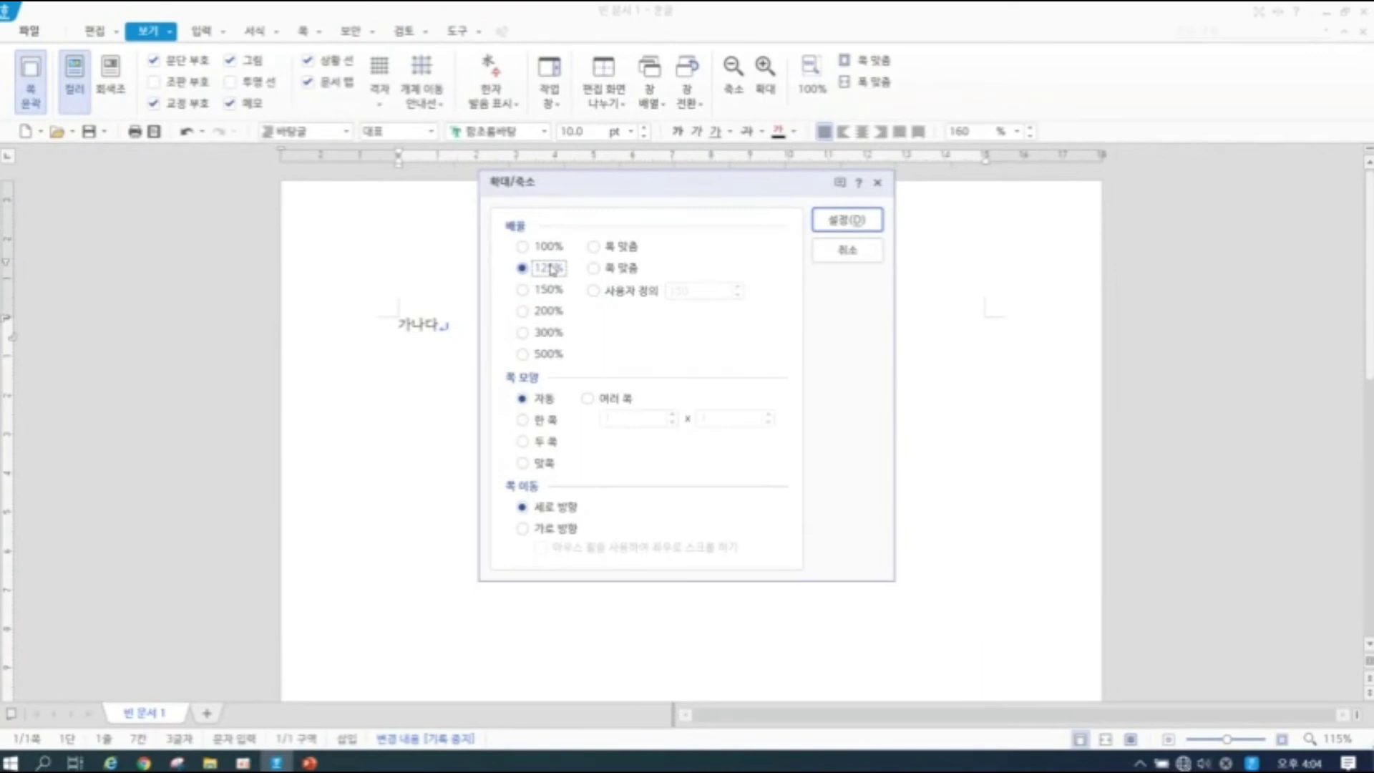
click(633, 291)
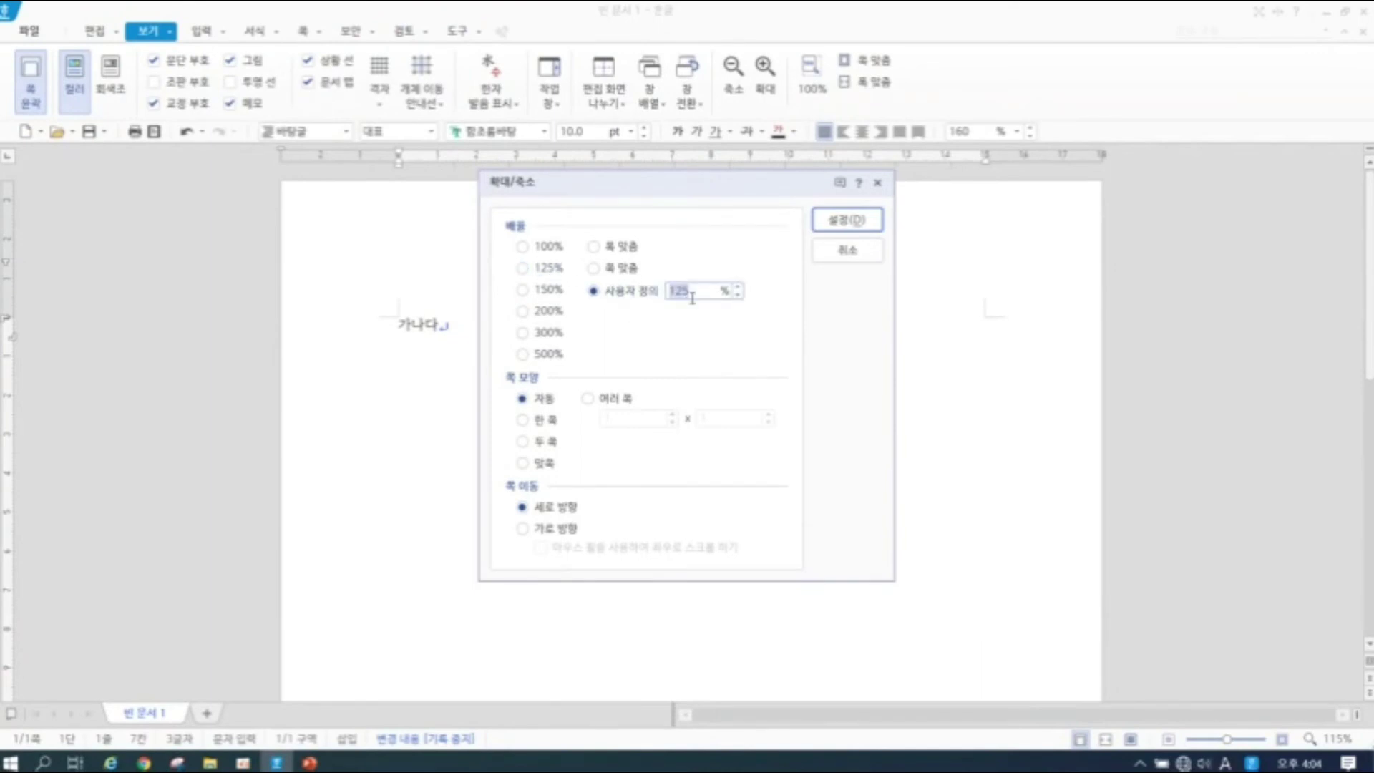
text(175)
click(836, 223)
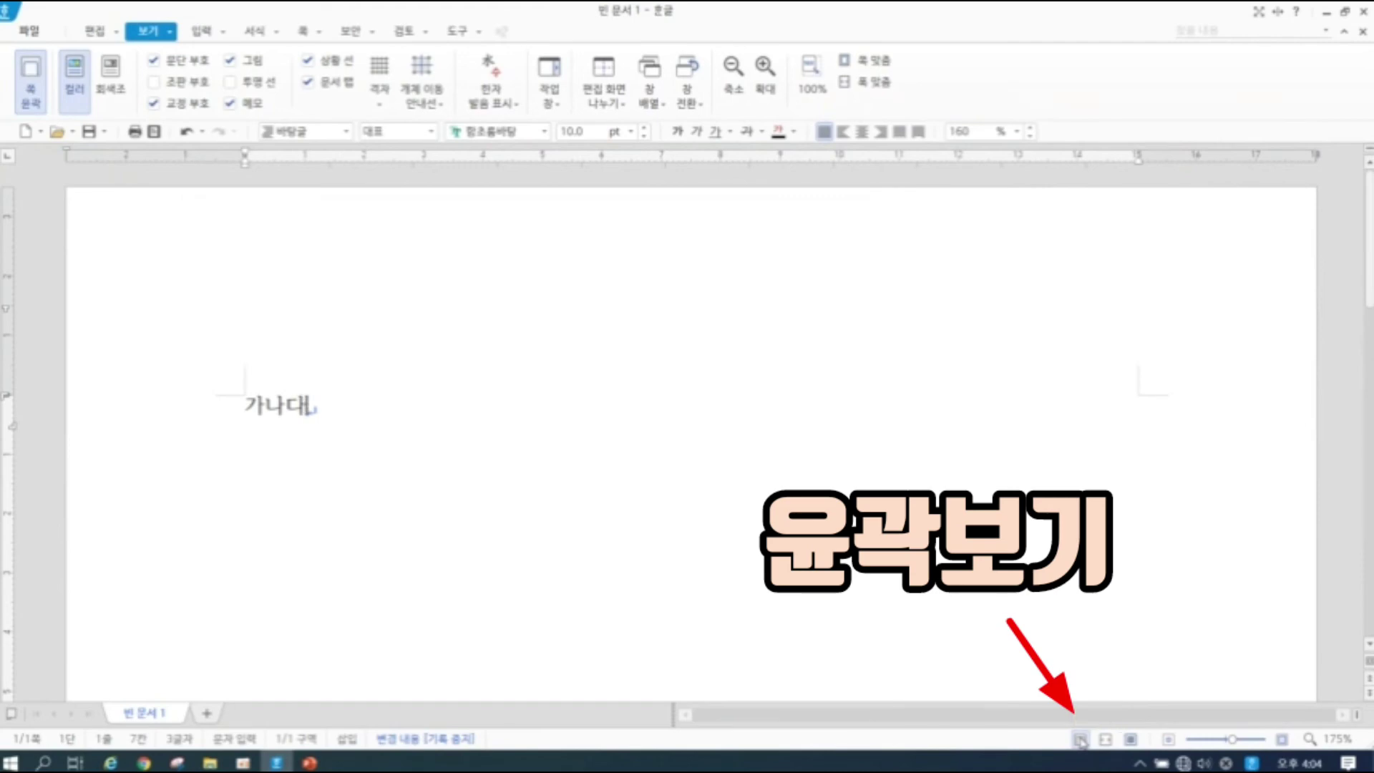
Turn the page outline (쪽 윤곽) off and back on
click(1081, 741)
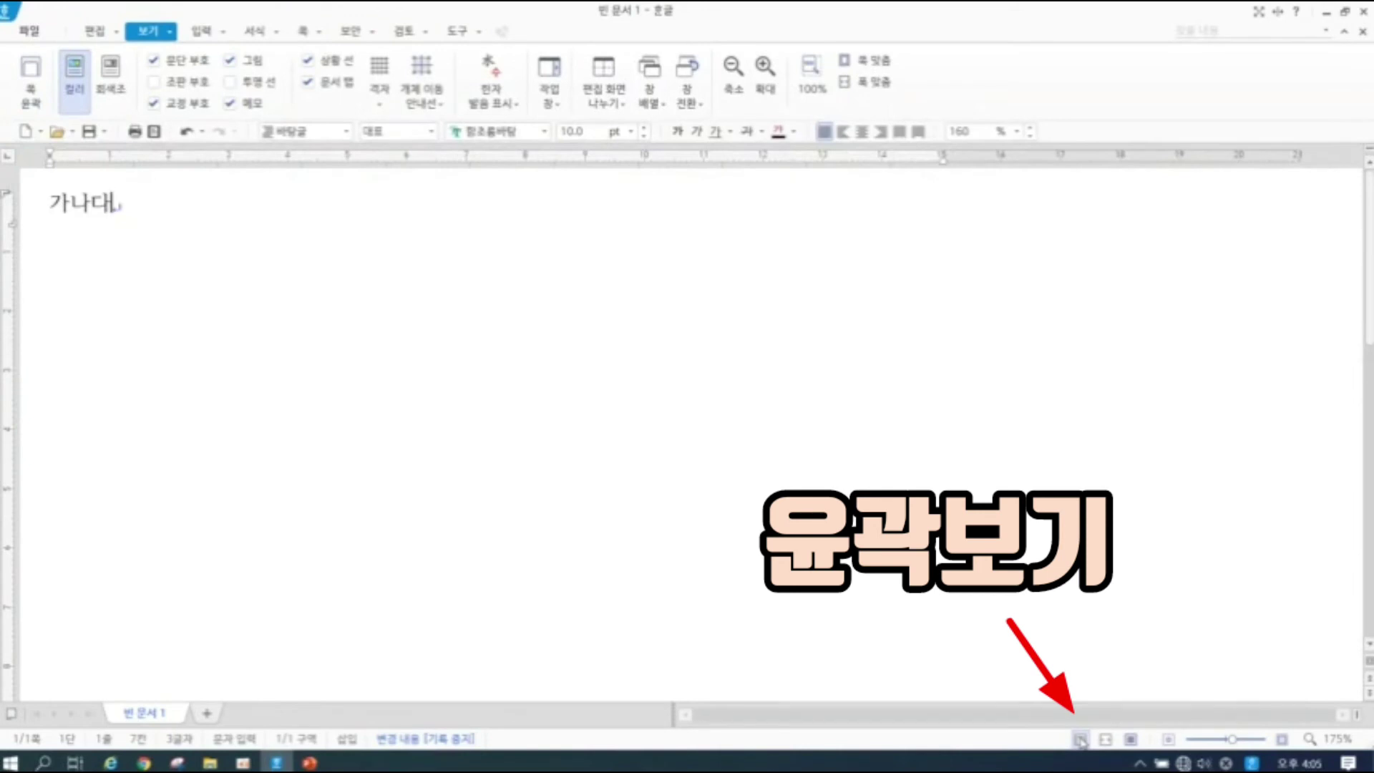
click(1082, 740)
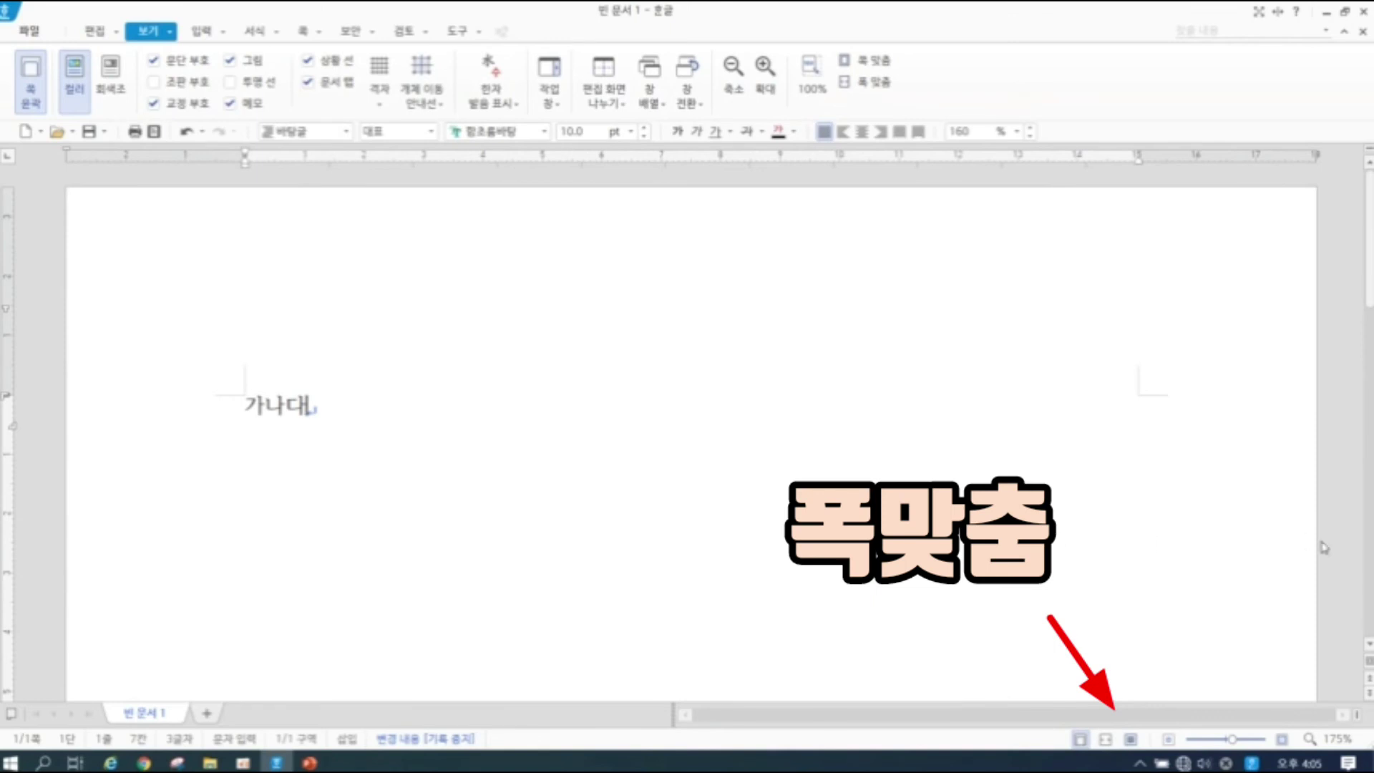
Fit the page to the window's width (폭 맞춤), and fit the whole page in the window (쪽 맞춤)
click(1107, 740)
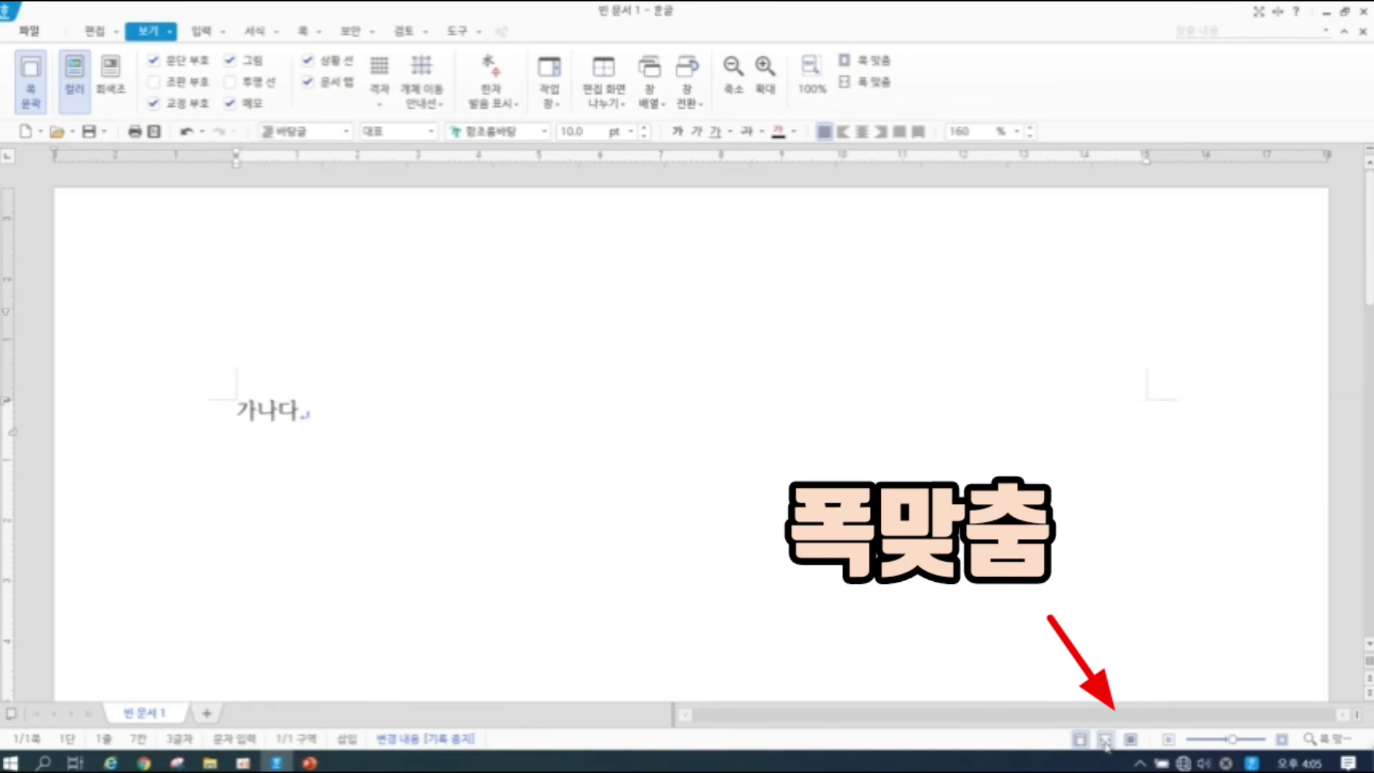
click(1106, 741)
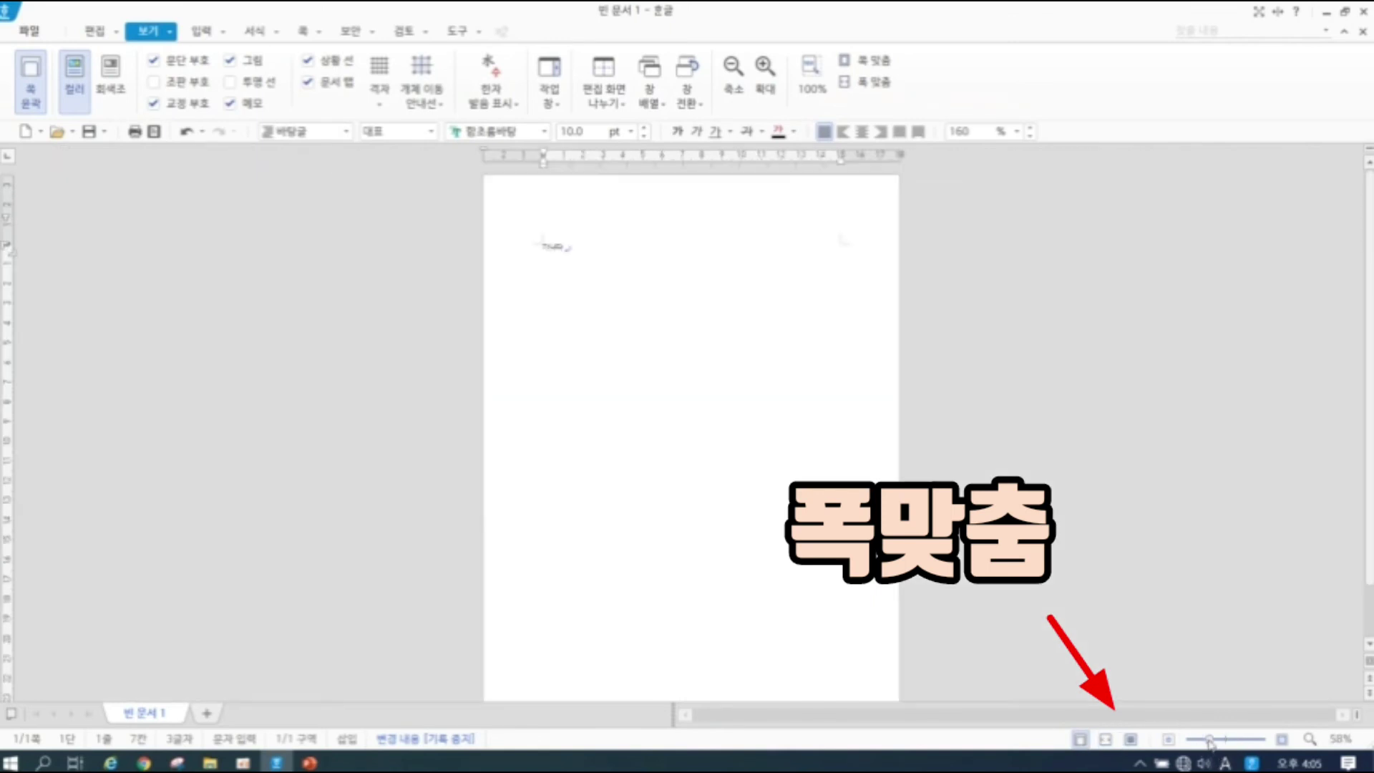
click(1105, 742)
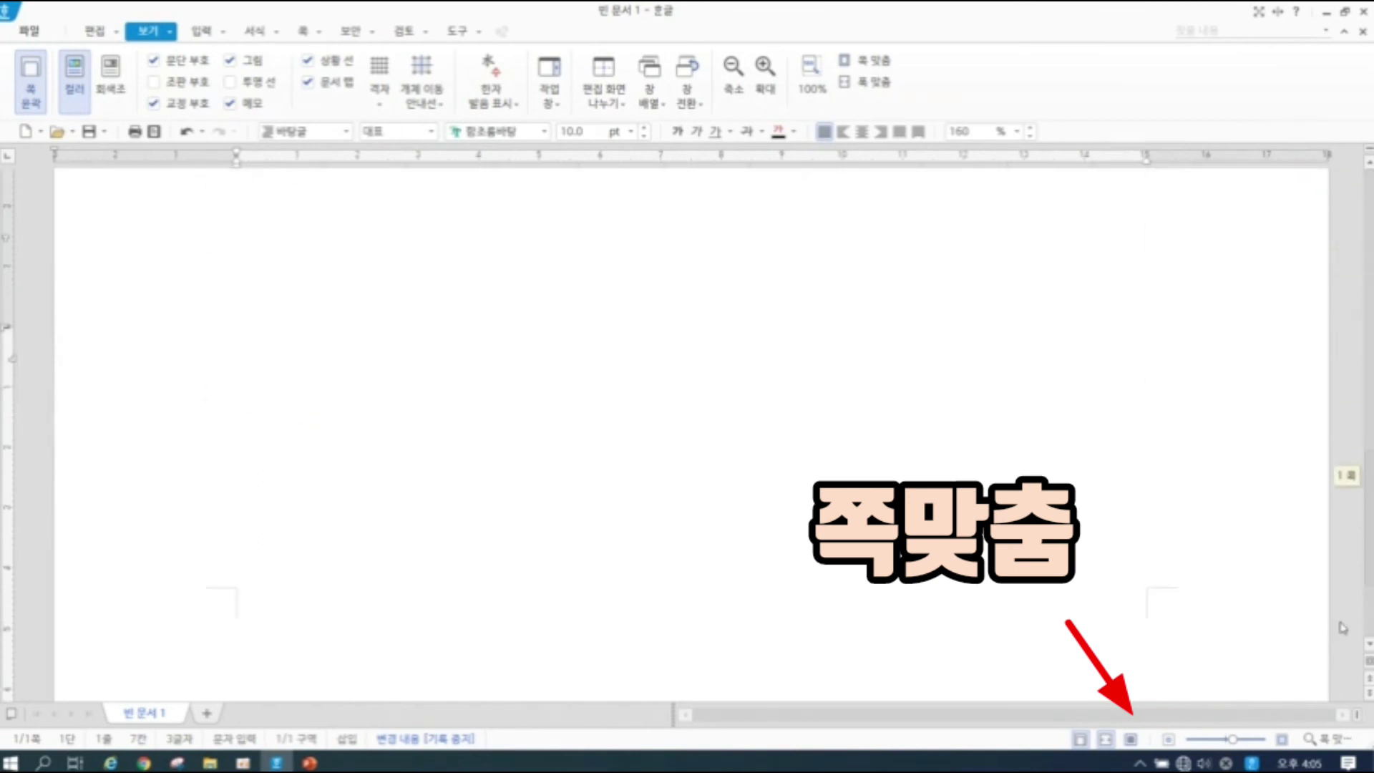
click(1132, 740)
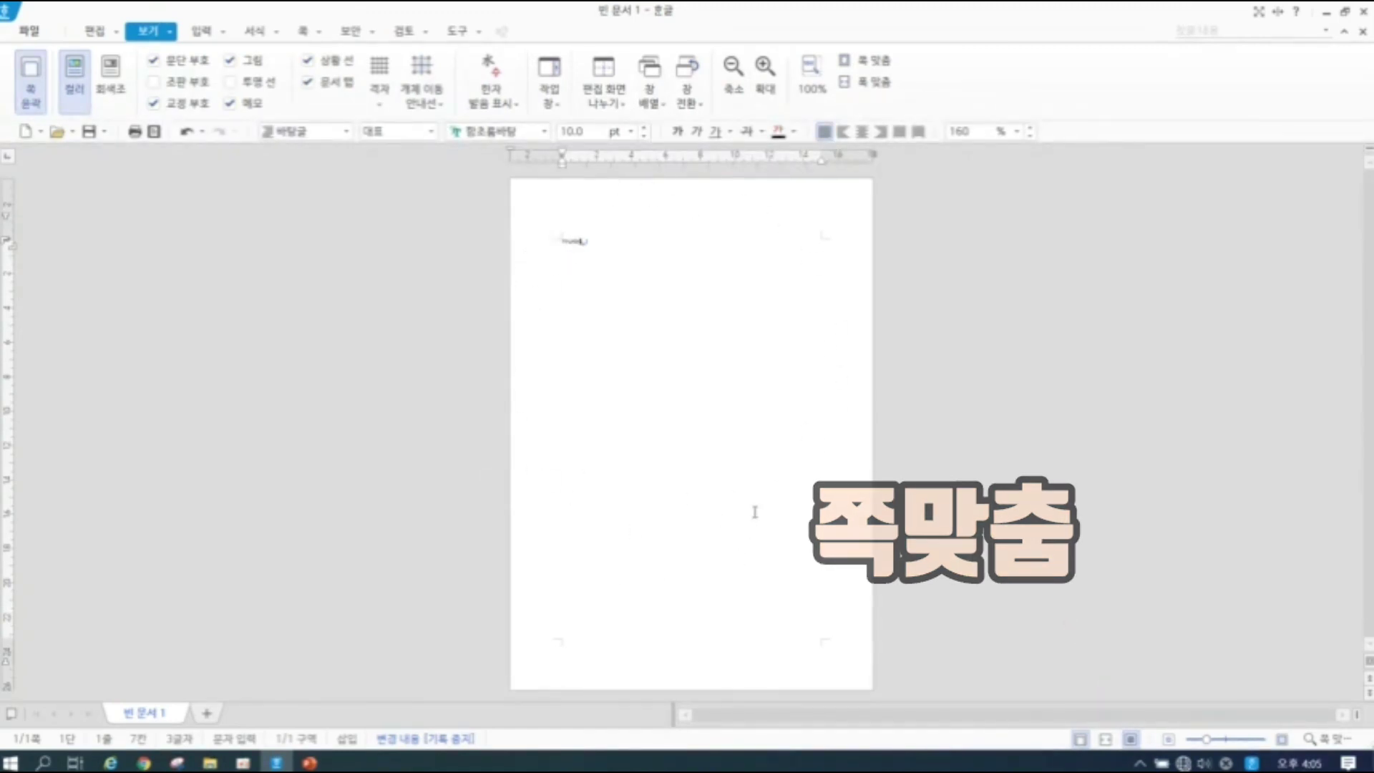
Cycle the view through the hidden page outline (쪽 윤곽), fit to width (폭 맞춤) and fit to page (쪽 맞춤)
click(1081, 740)
click(1106, 740)
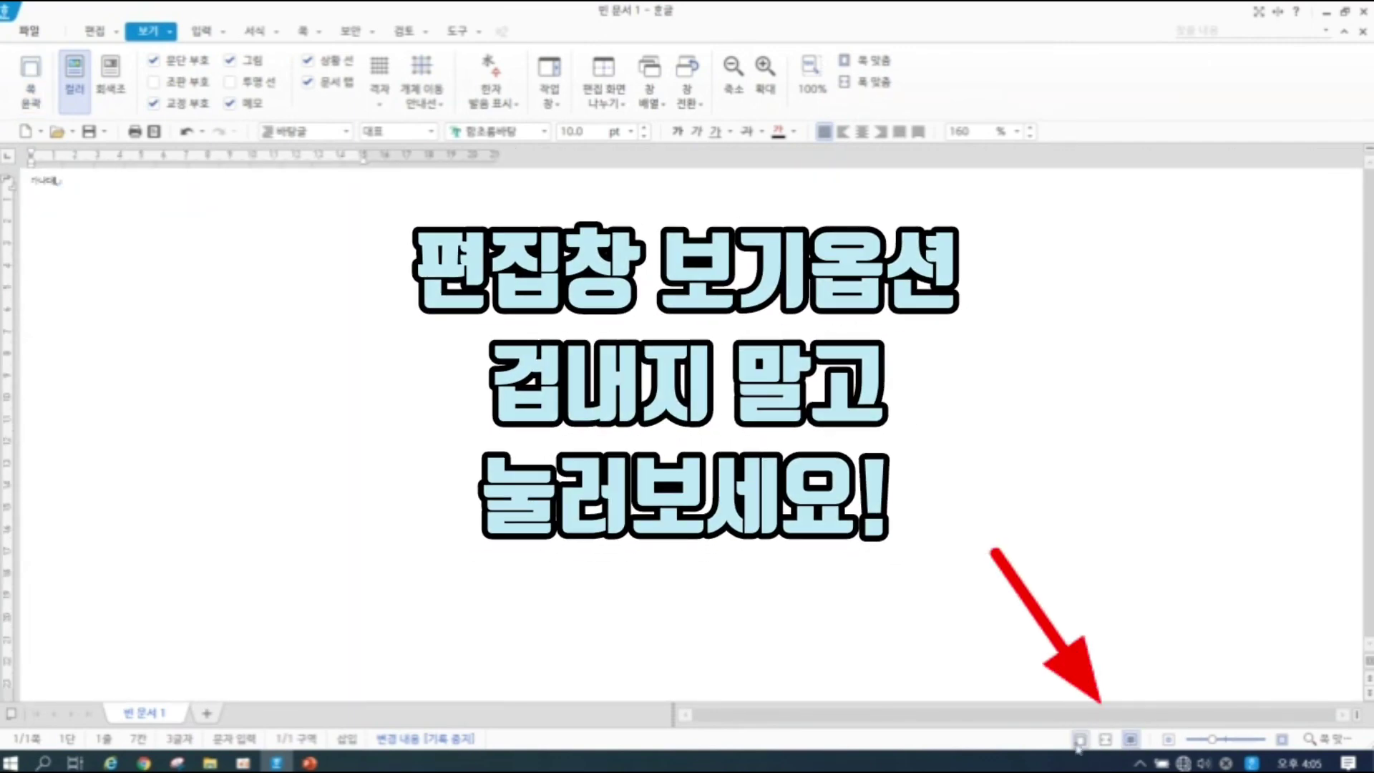
click(1107, 745)
click(1106, 744)
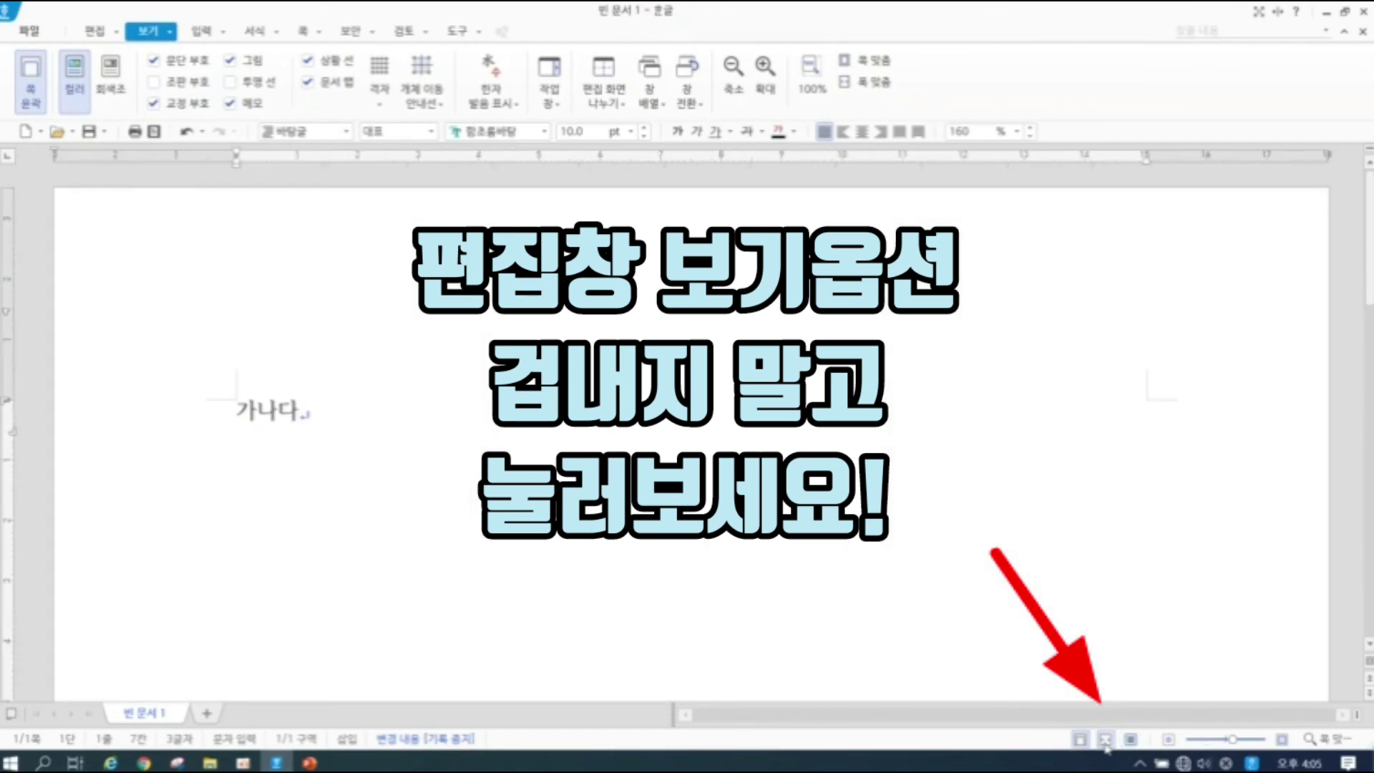
click(1132, 740)
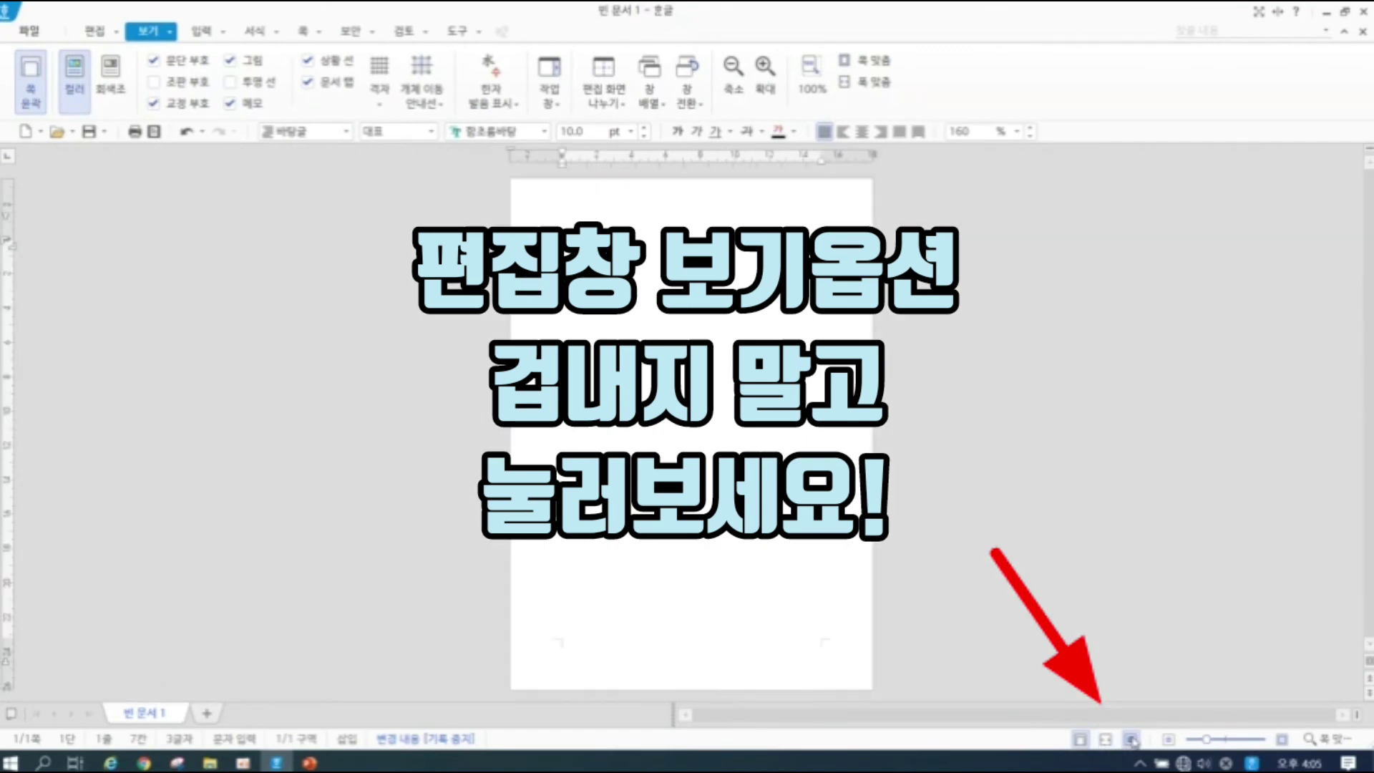
Toggle the page outline (쪽 윤곽) with the page fitted to width, restore it, and set the zoom to 72%
click(1081, 742)
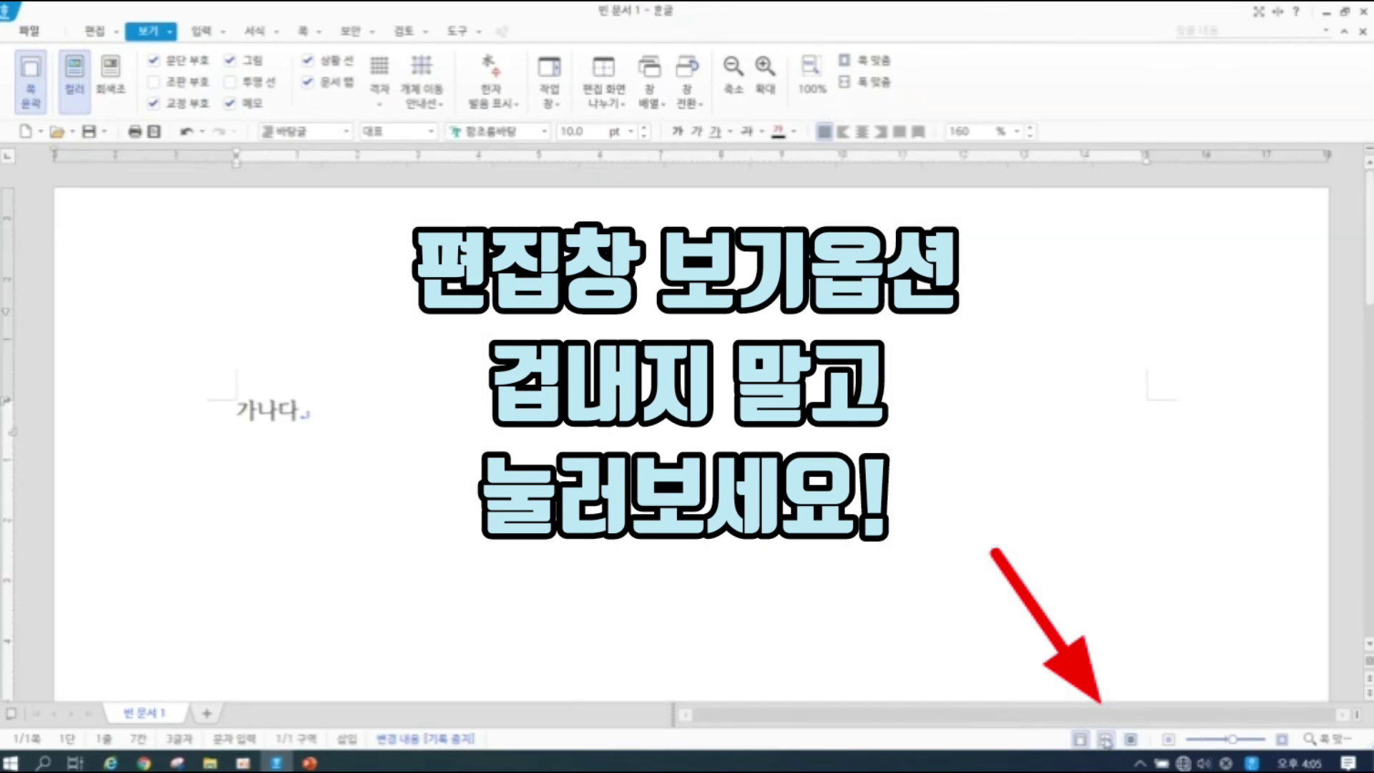
click(1081, 742)
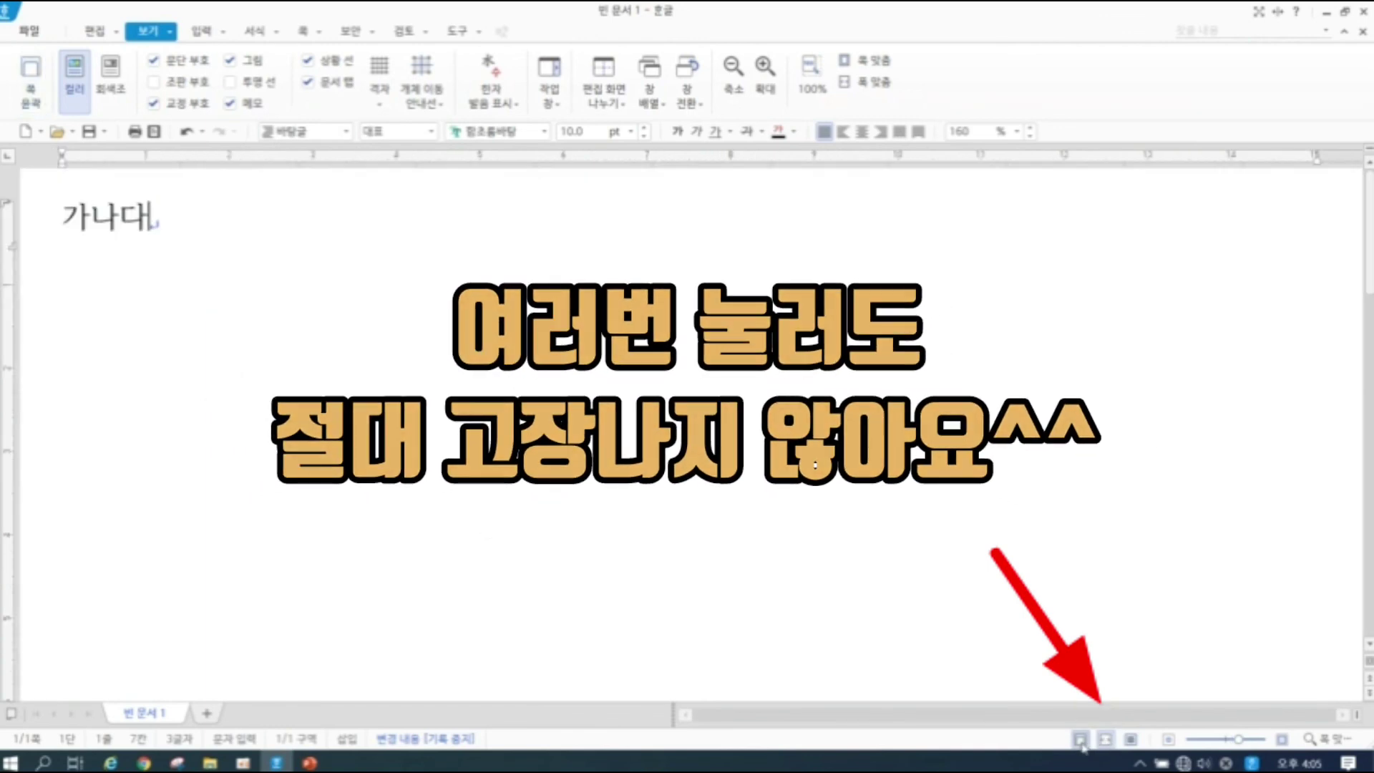
click(1081, 740)
click(1217, 741)
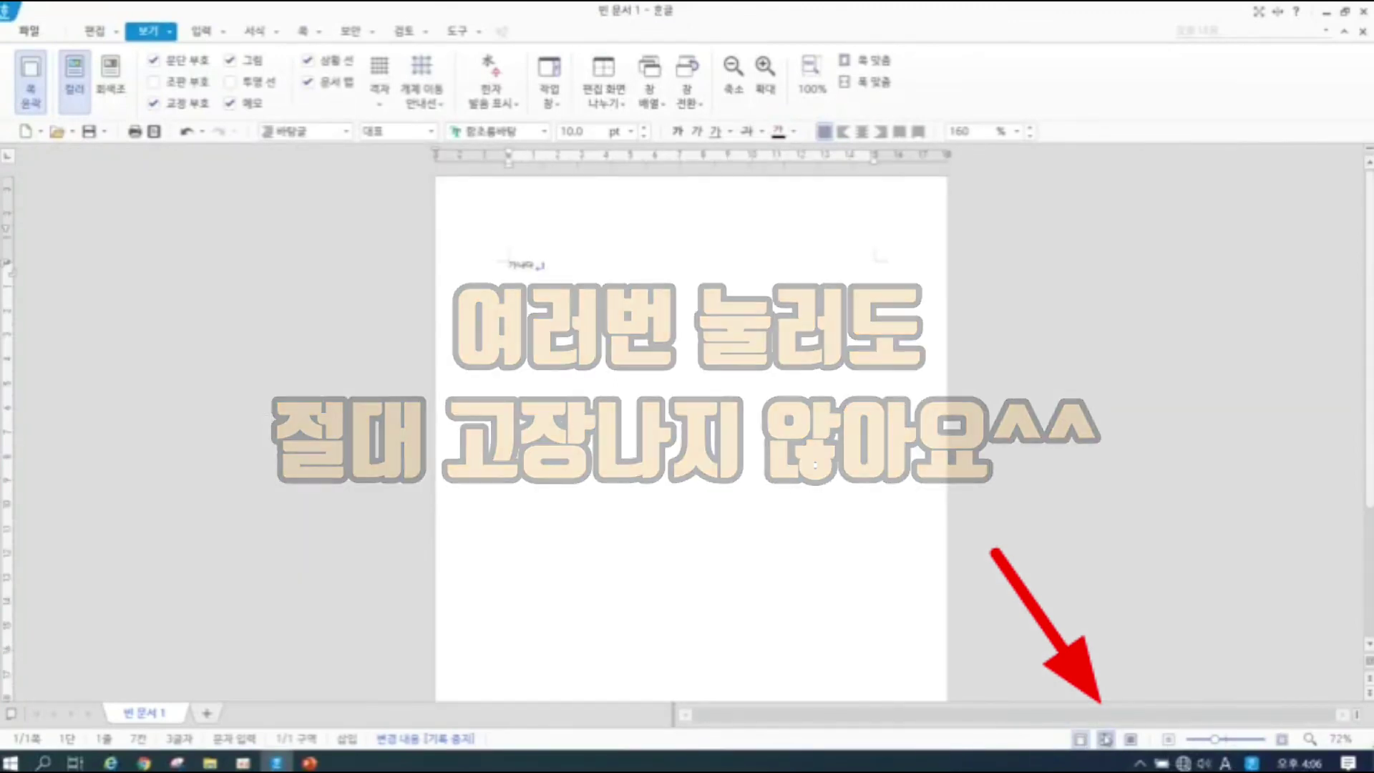
Alternate the page view between fit to width (폭 맞춤) and fit to page (쪽 맞춤), and finish by adjusting the zoom level
click(1109, 740)
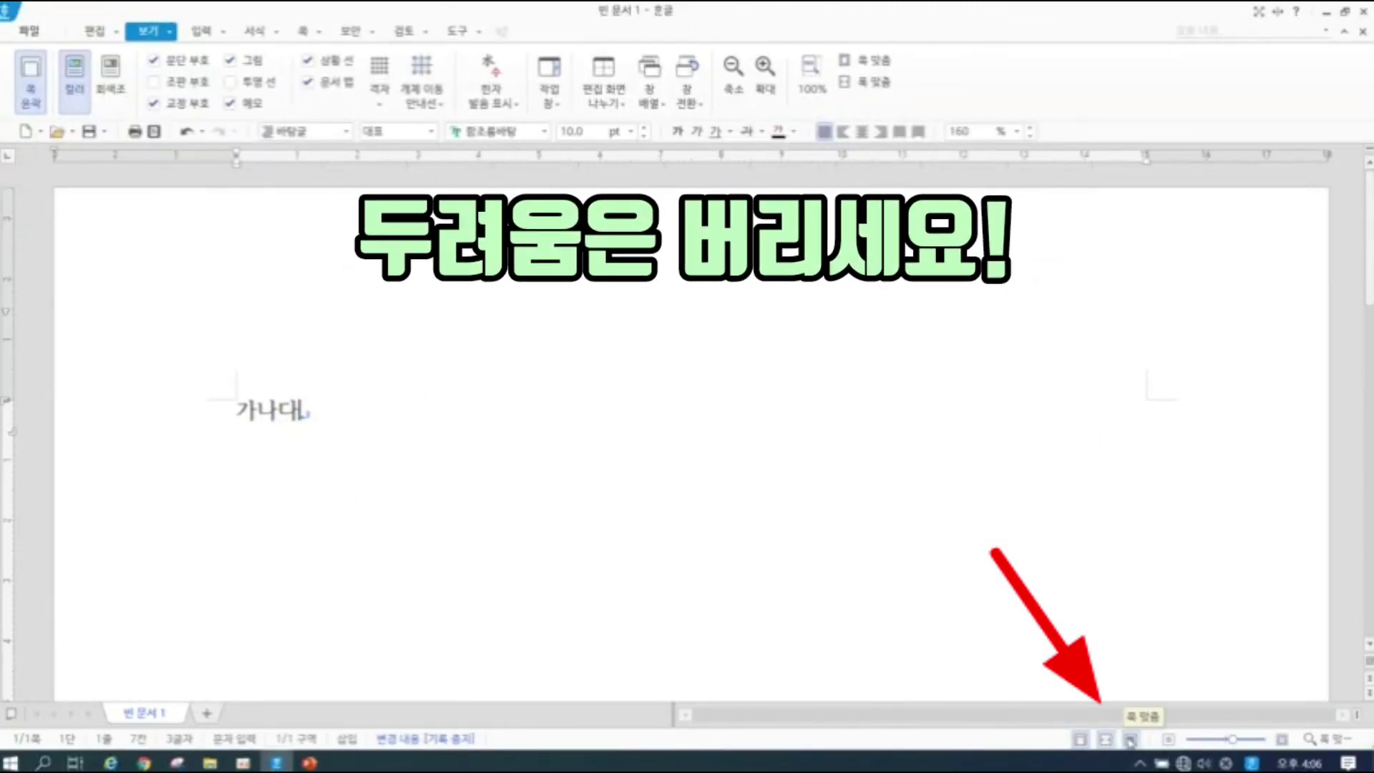
click(1130, 739)
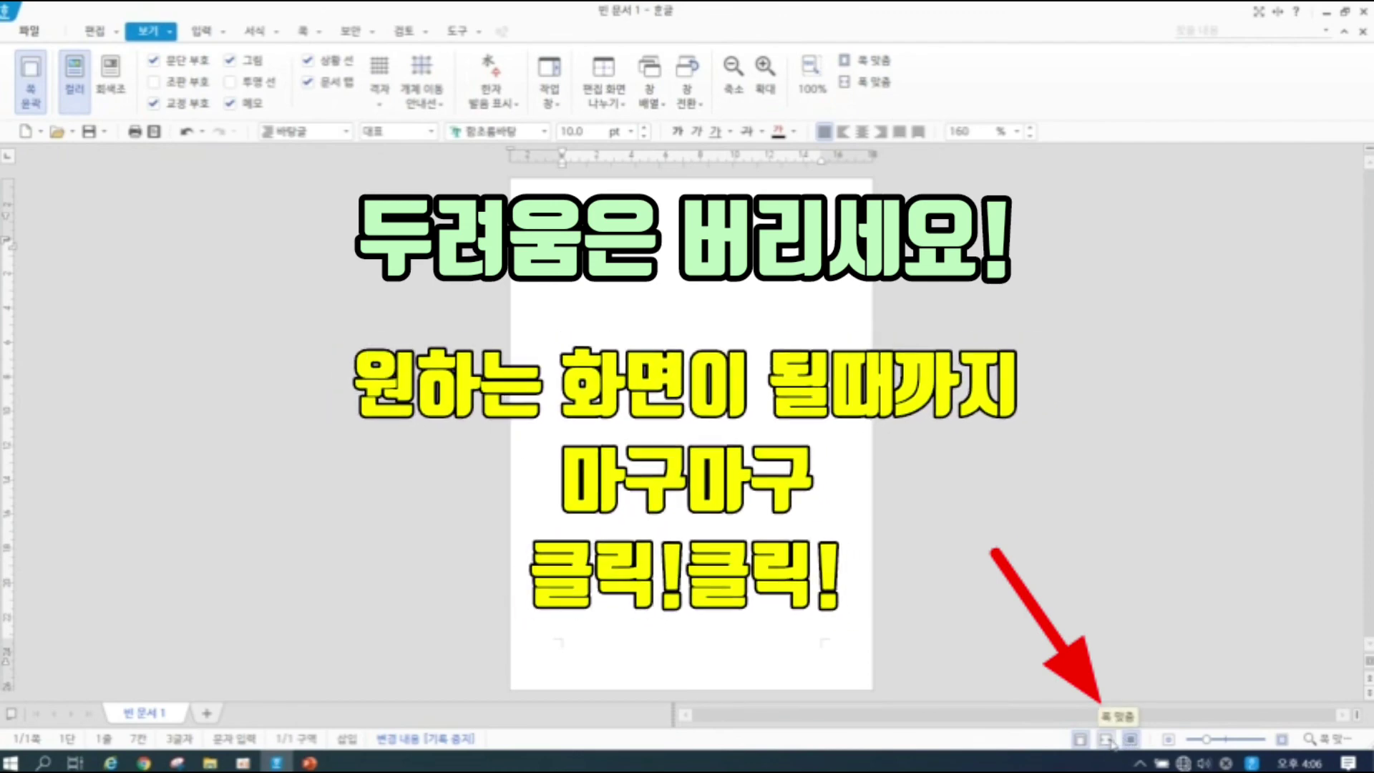
click(1109, 741)
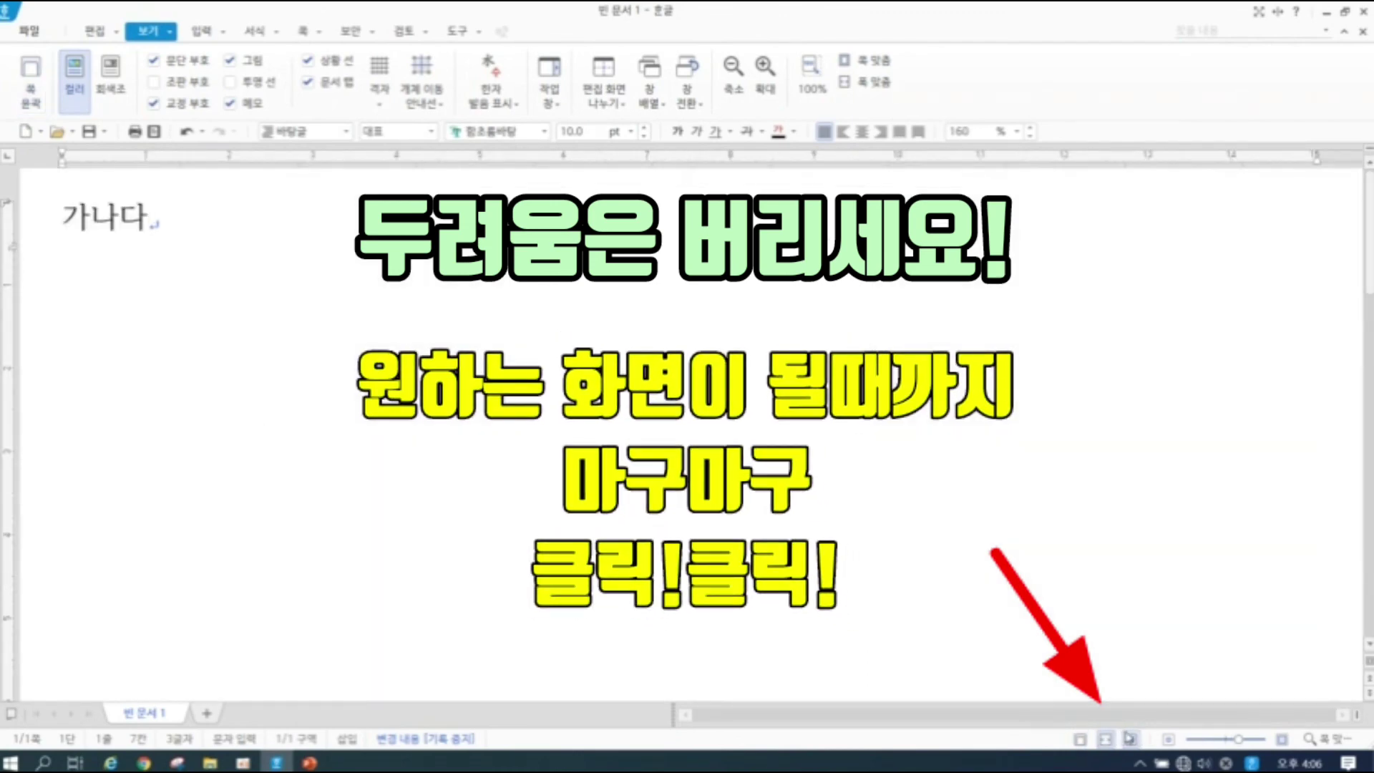
click(1130, 739)
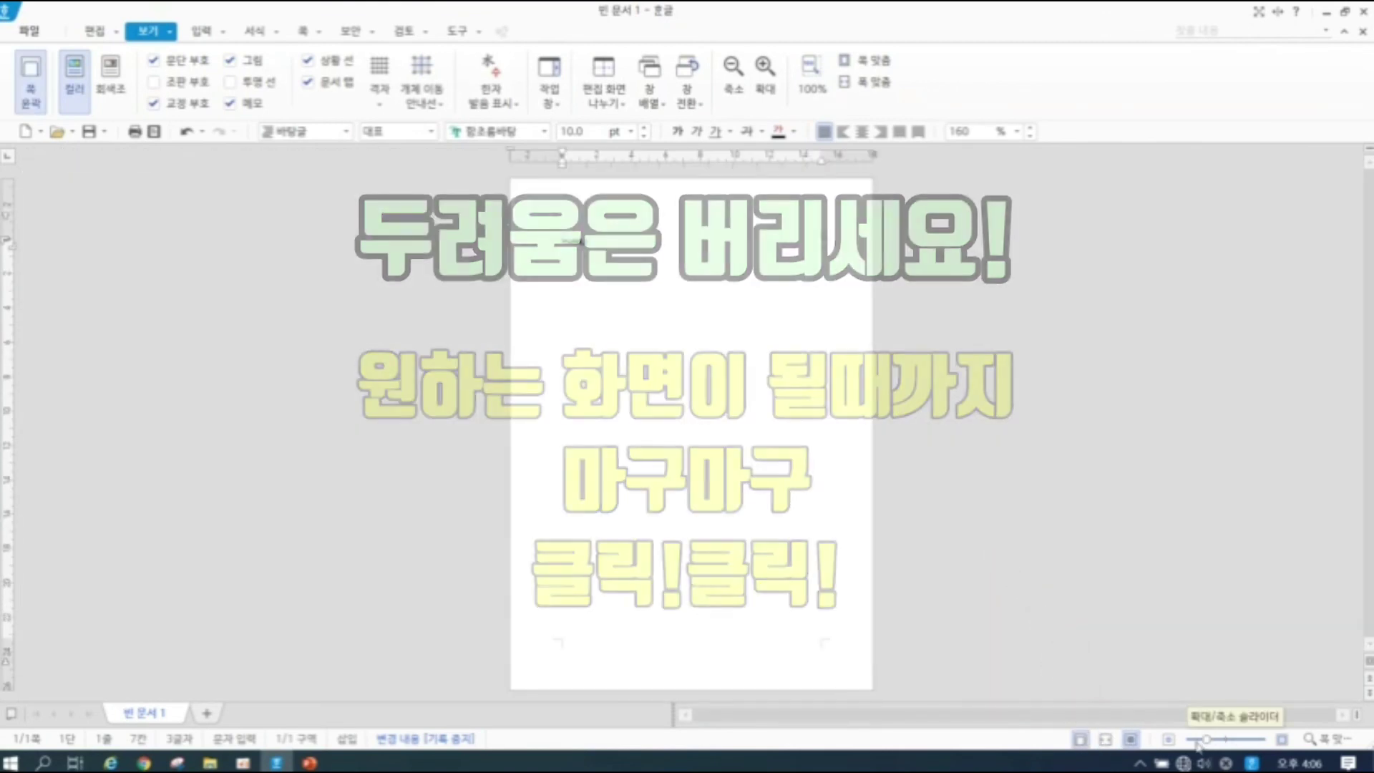
click(1219, 740)
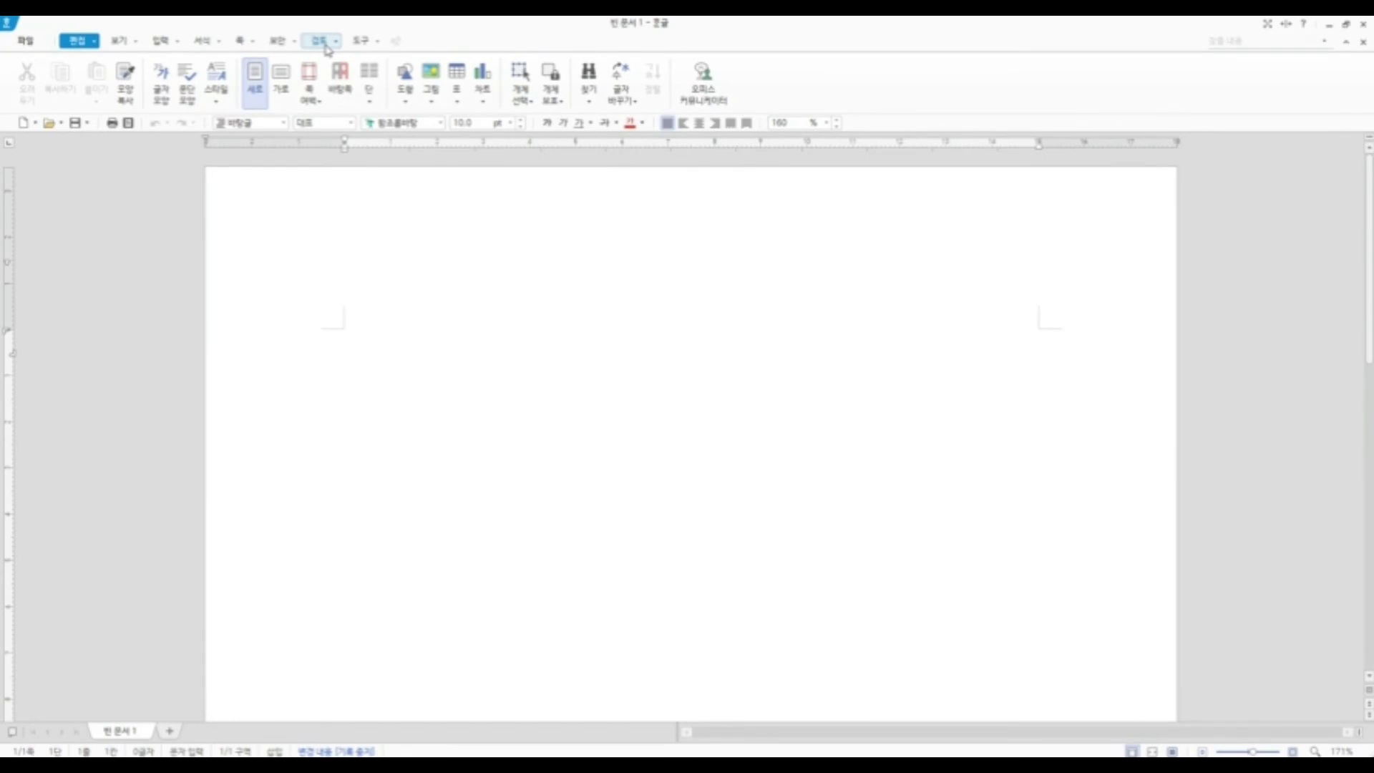
In the environment settings (환경 설정), set the start setting (시작 설정) to blank document (빈 문서) and apply it
click(360, 46)
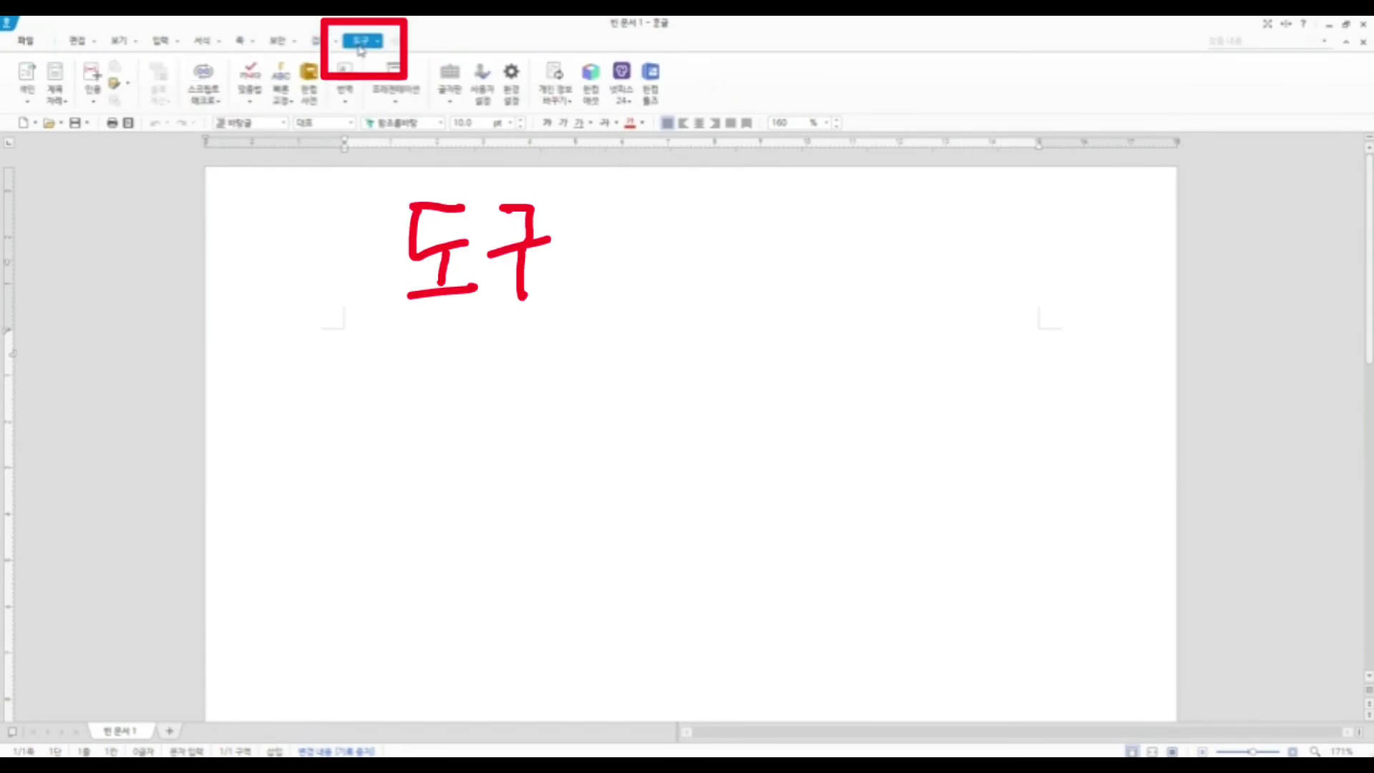
click(520, 106)
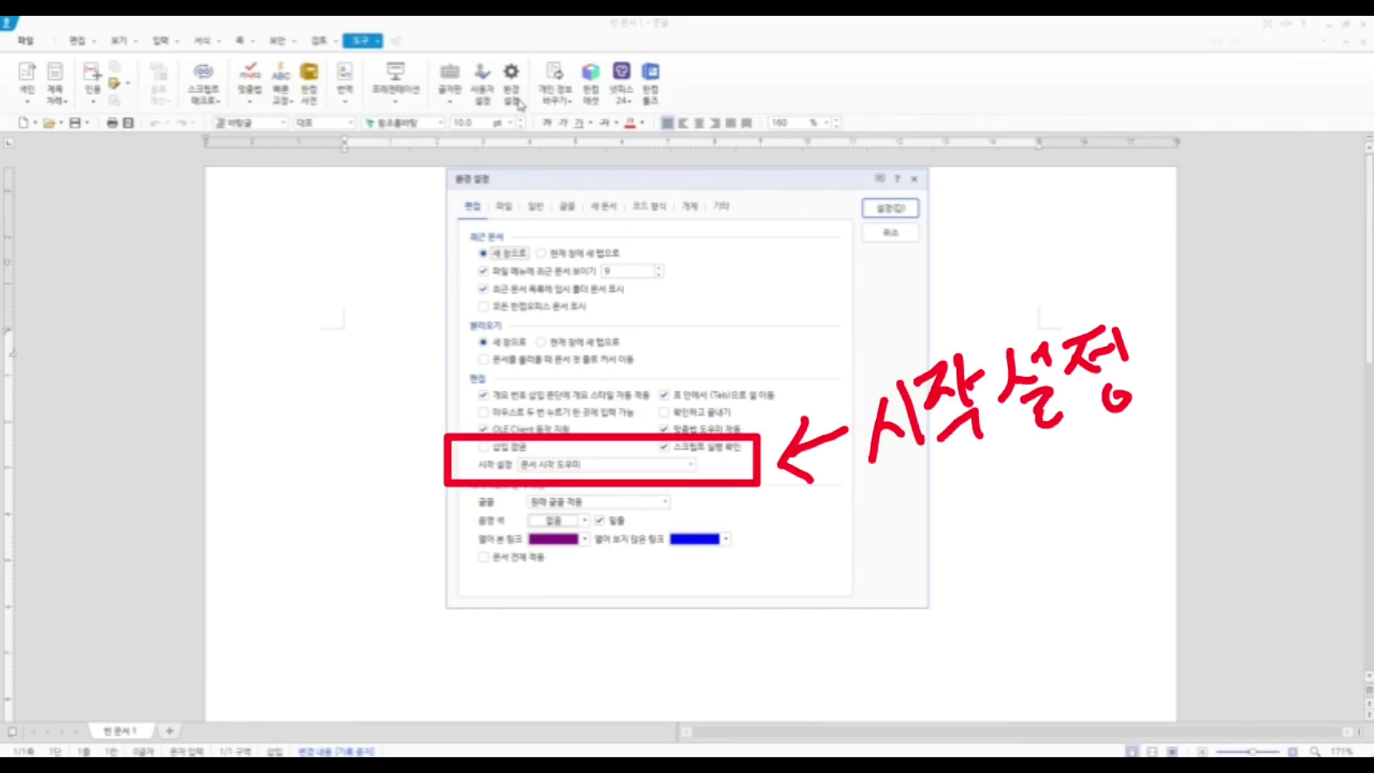
click(644, 468)
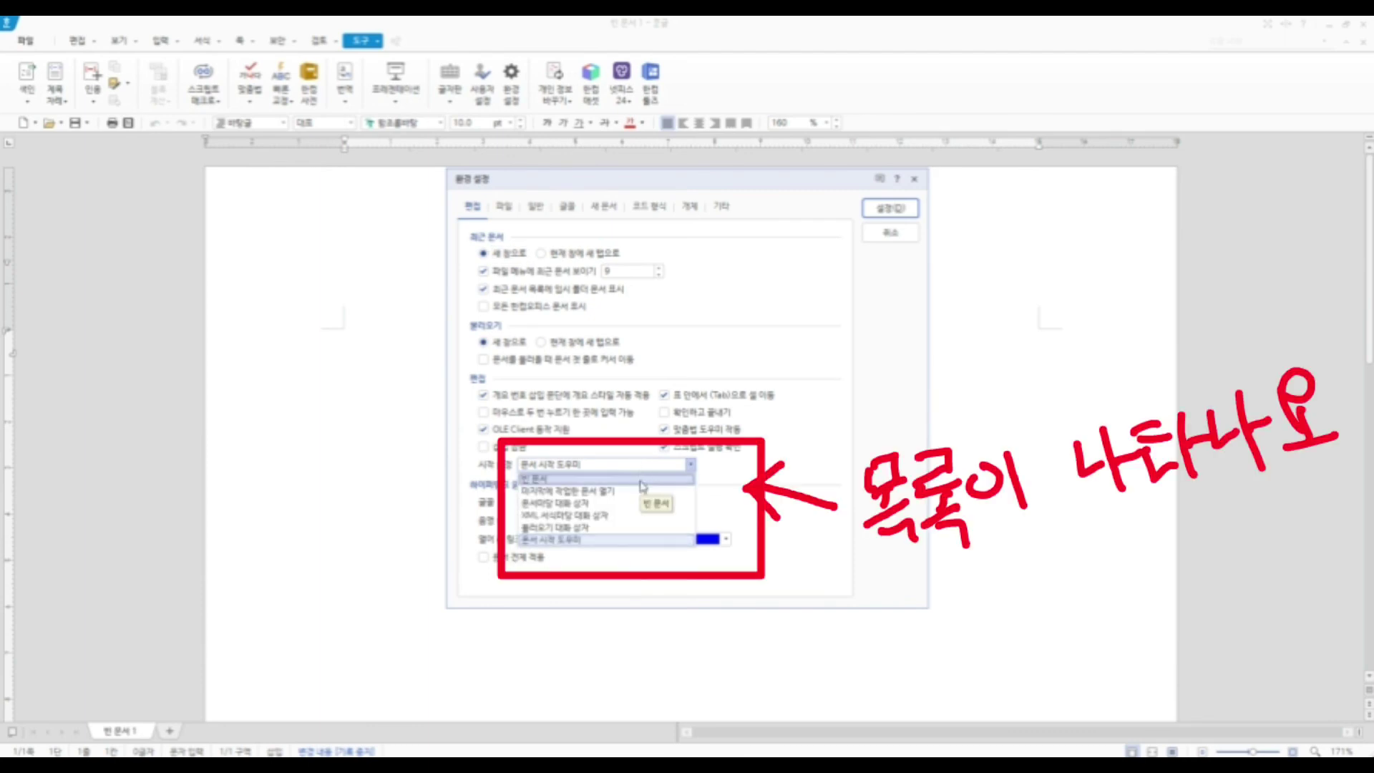
click(643, 480)
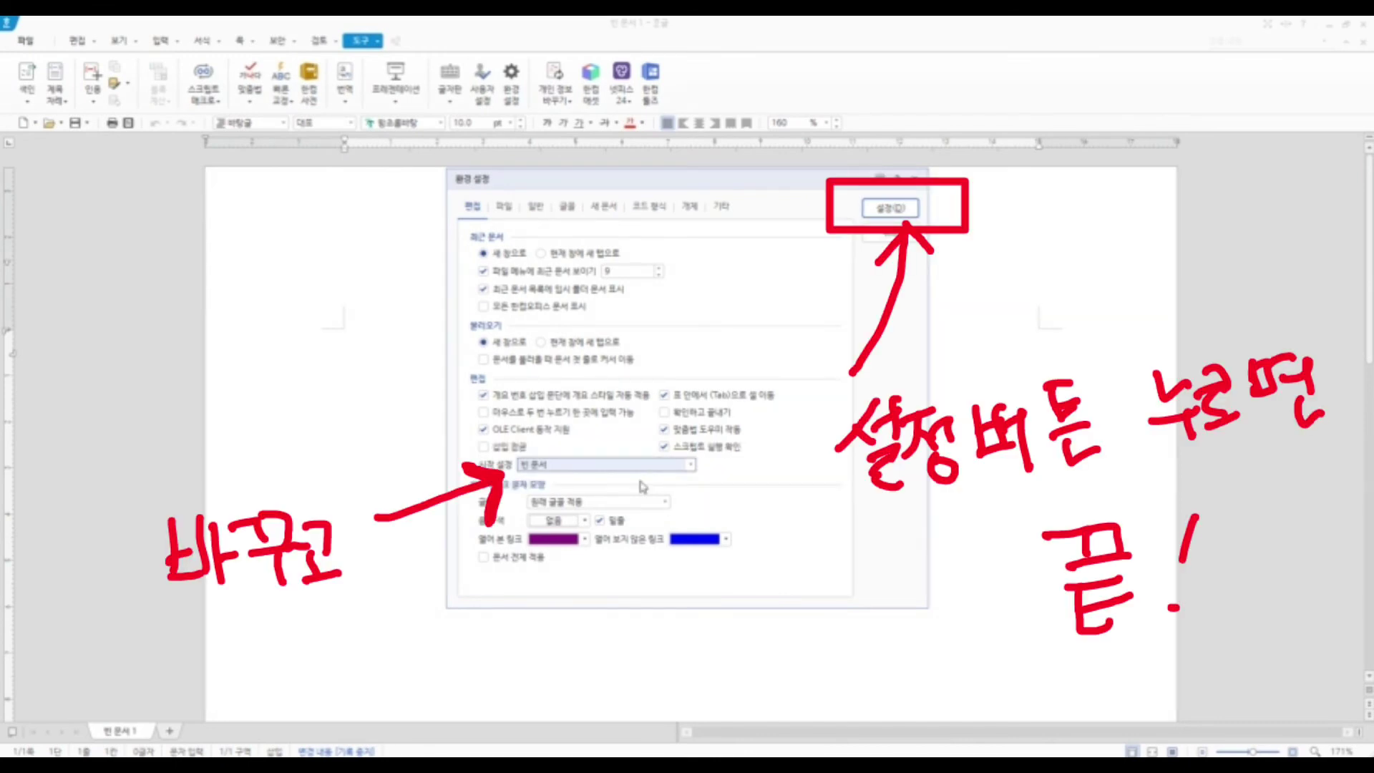
click(911, 209)
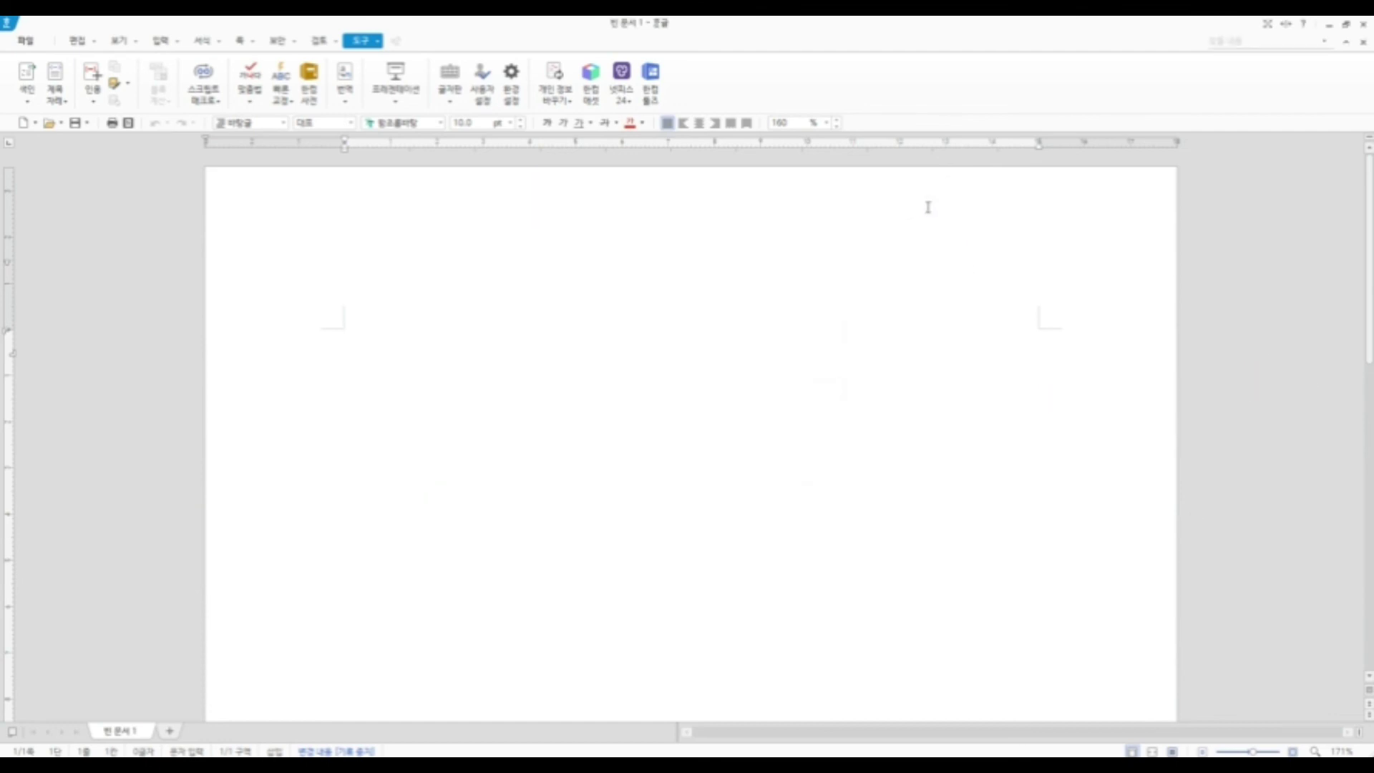
Close Hangul and launch it again from the desktop to check how it starts
click(1363, 26)
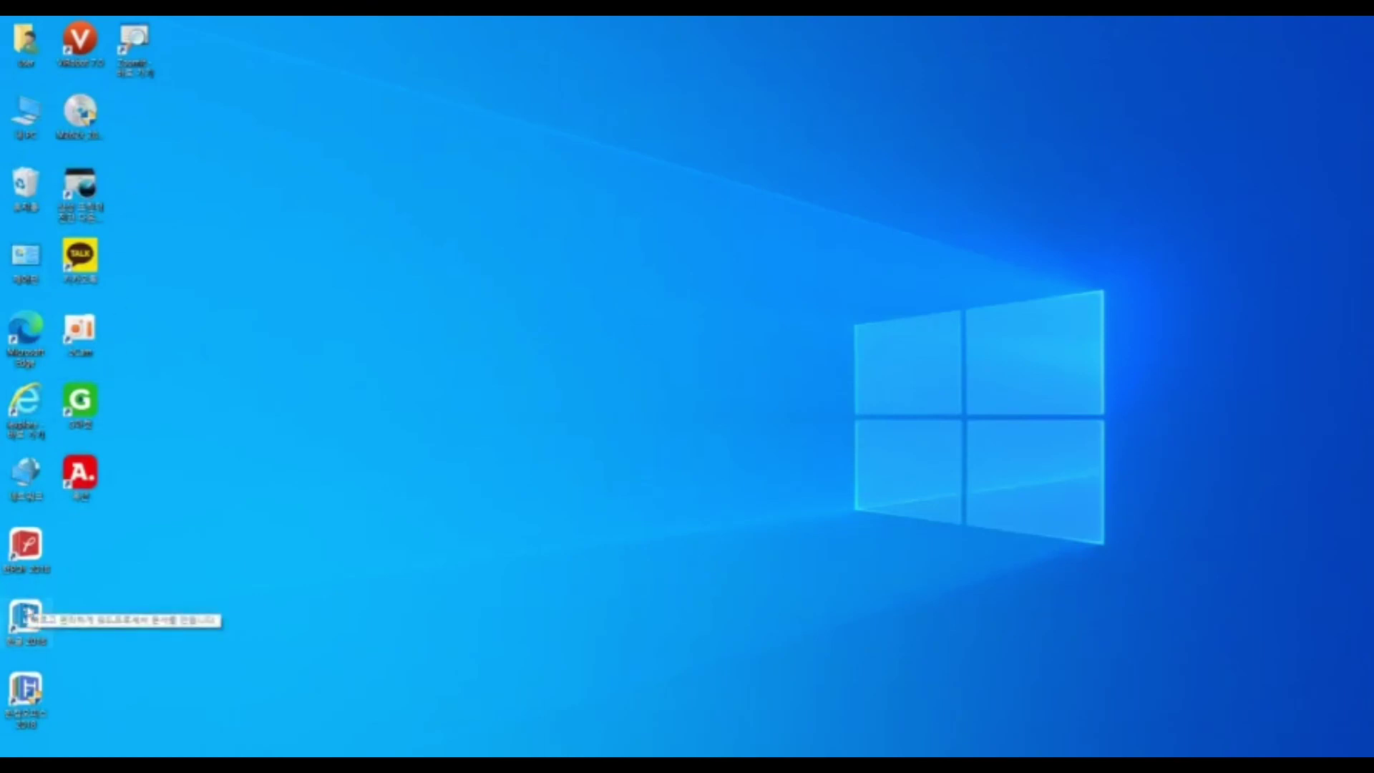
double_click(31, 613)
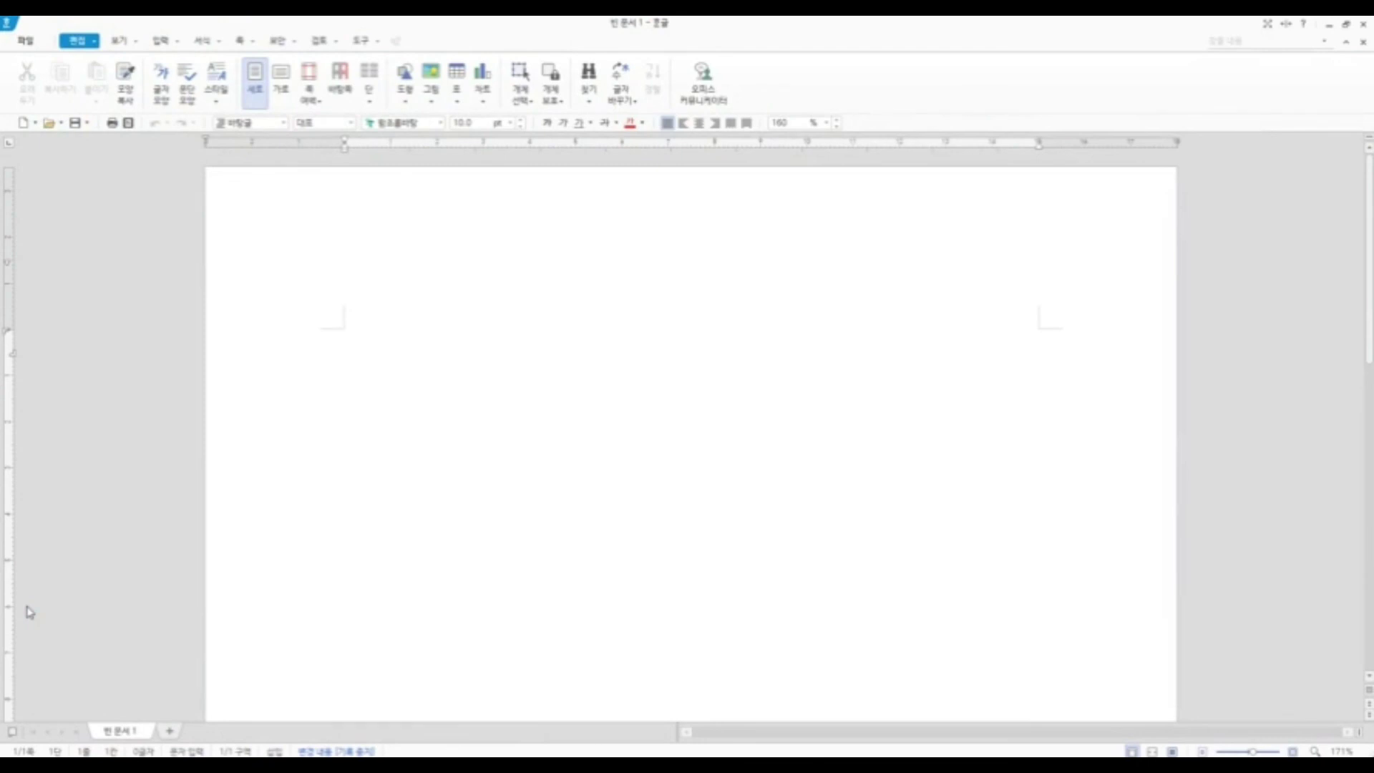